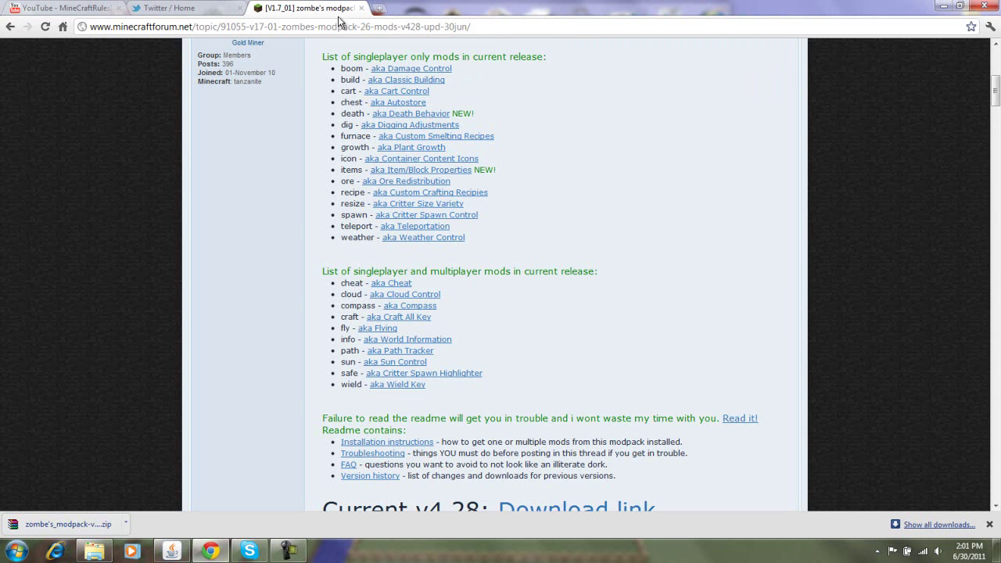
Review the mod lists, readme links and current v4.28 download section on the Zombe's modpack forum page.
scroll(933, 282, up, 2)
scroll(922, 321, up, 3)
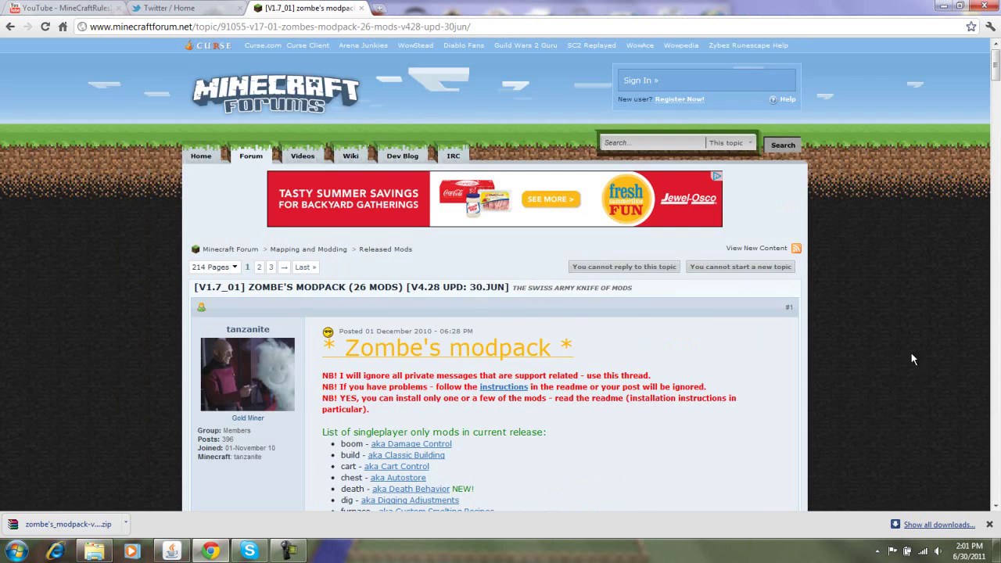
scroll(909, 367, down, 2)
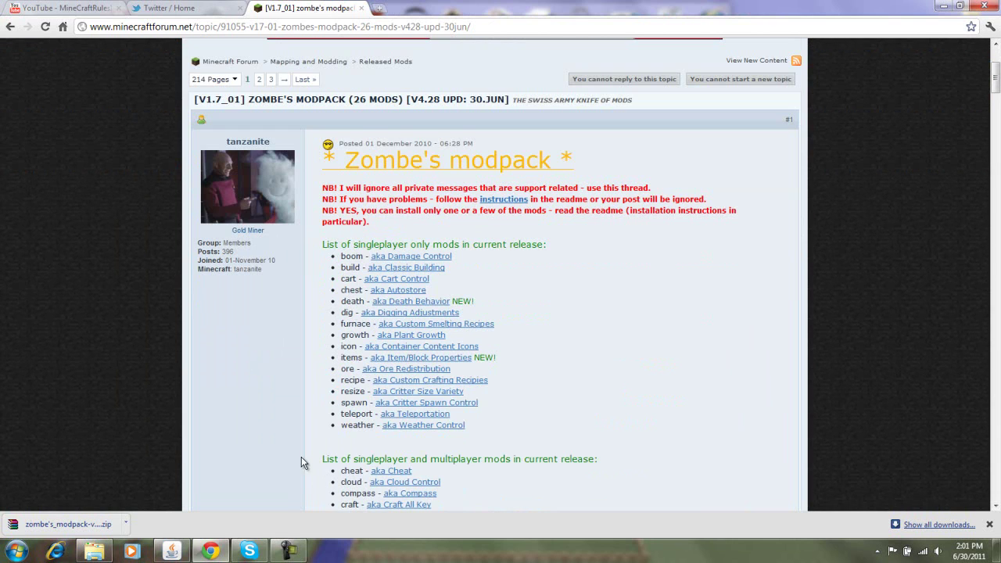
scroll(301, 458, down, 2)
scroll(254, 400, down, 10)
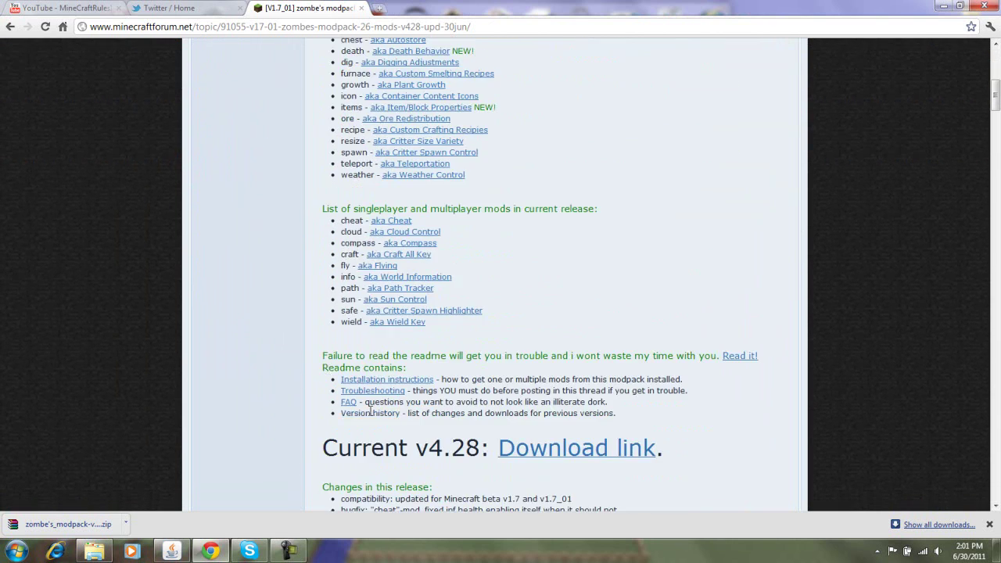
scroll(188, 473, up, 6)
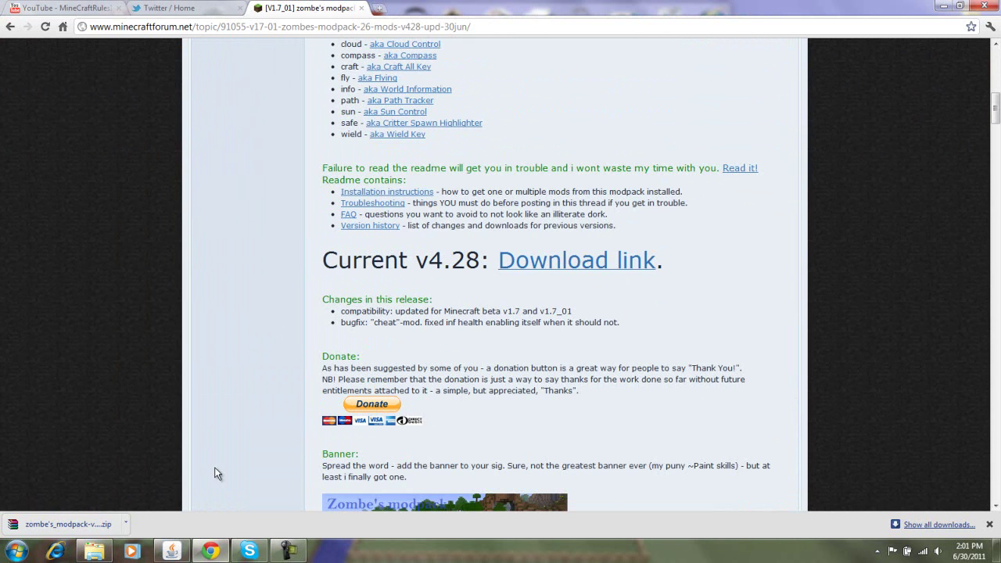
scroll(281, 430, up, 4)
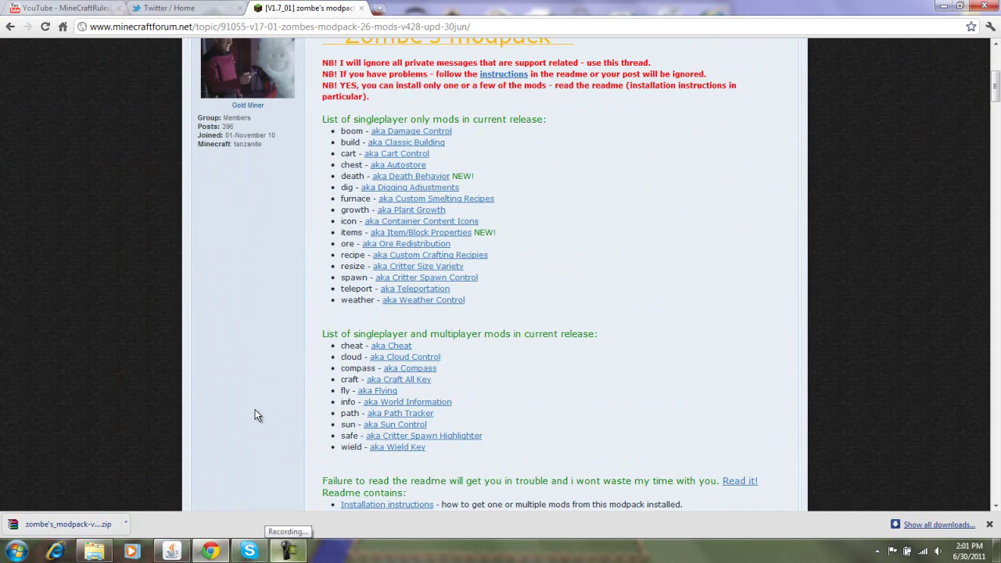
scroll(242, 423, down, 1)
scroll(241, 423, up, 4)
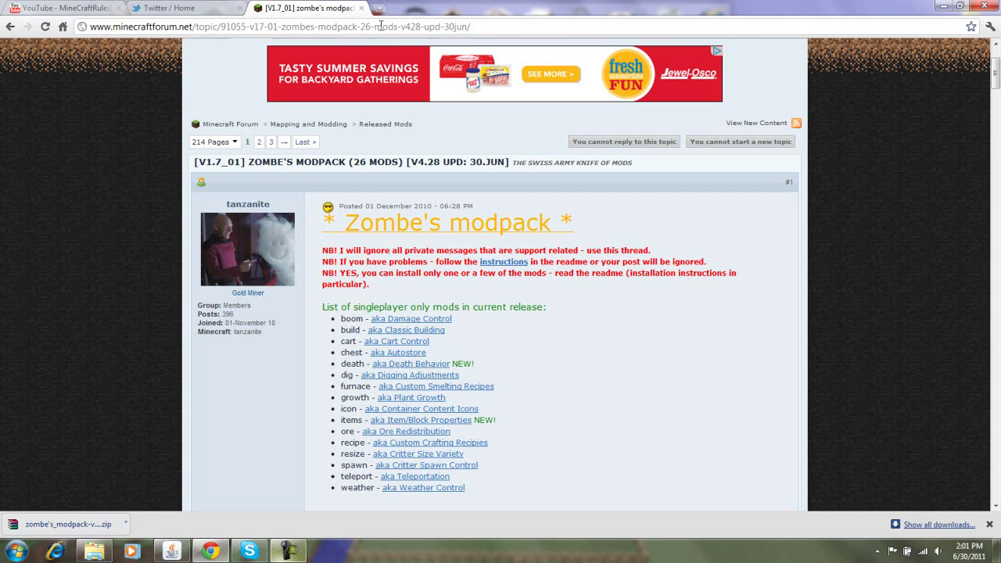
scroll(59, 215, down, 4)
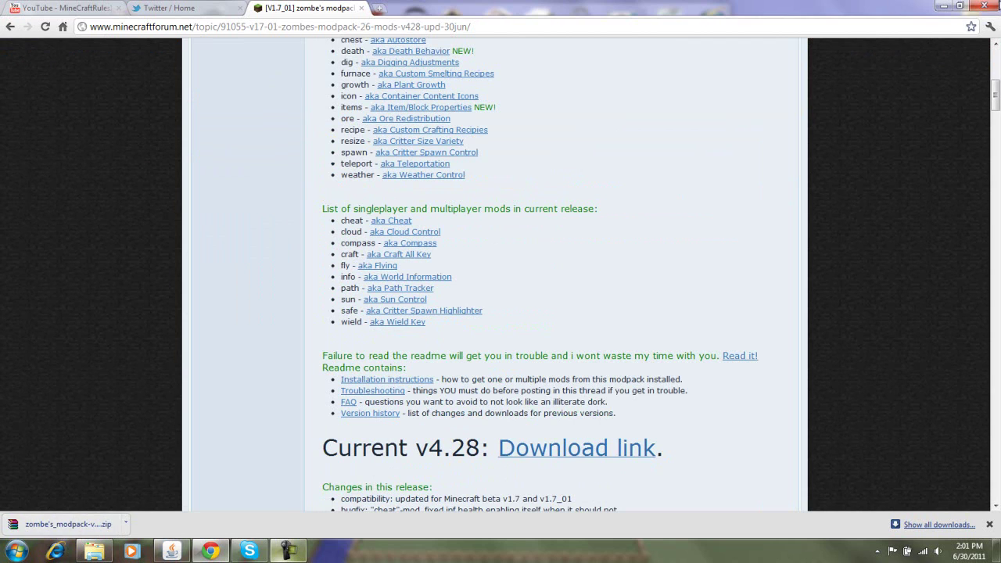
Go to the %appdata% location and open the bin folder inside .minecraft.
click(943, 5)
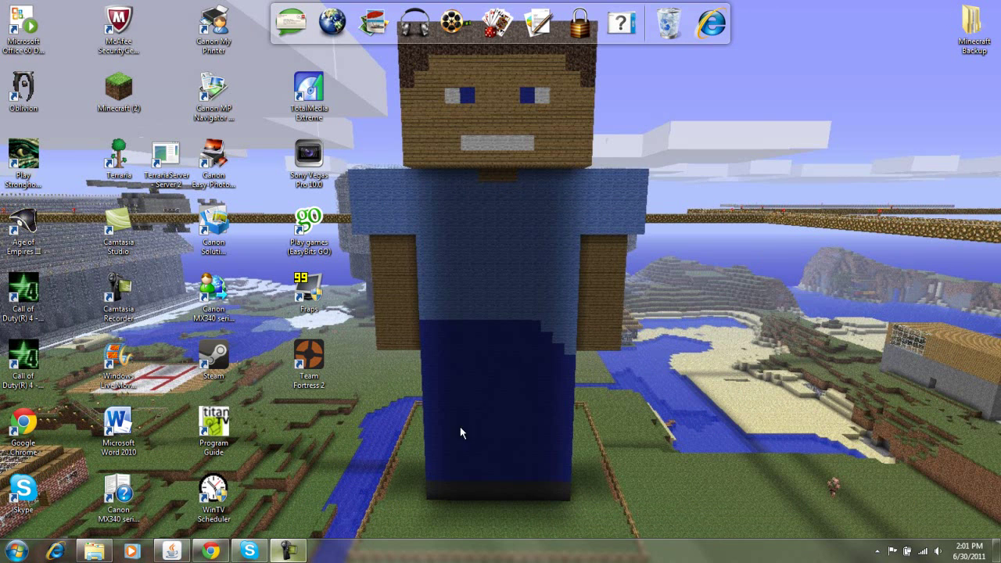
click(18, 551)
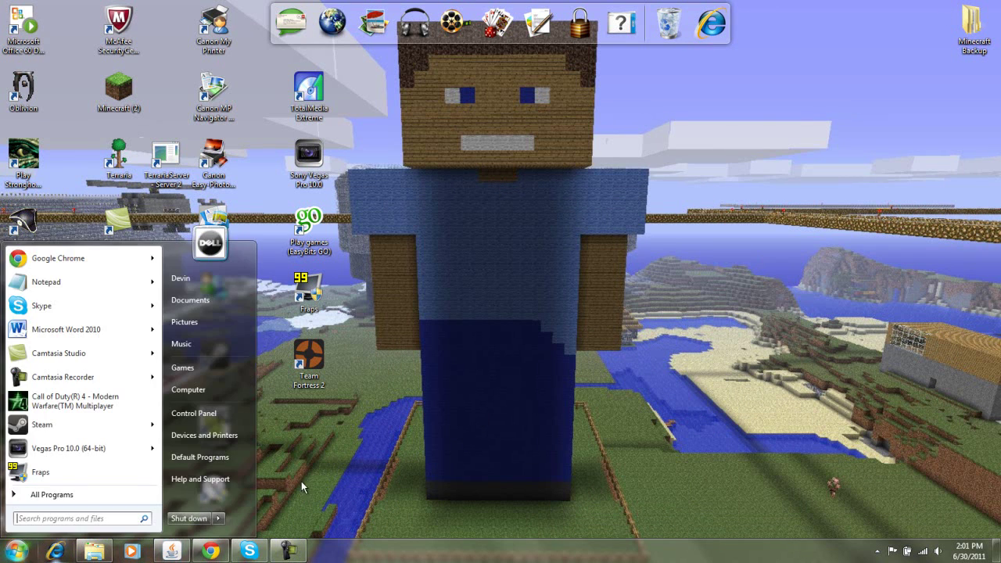
text(%)
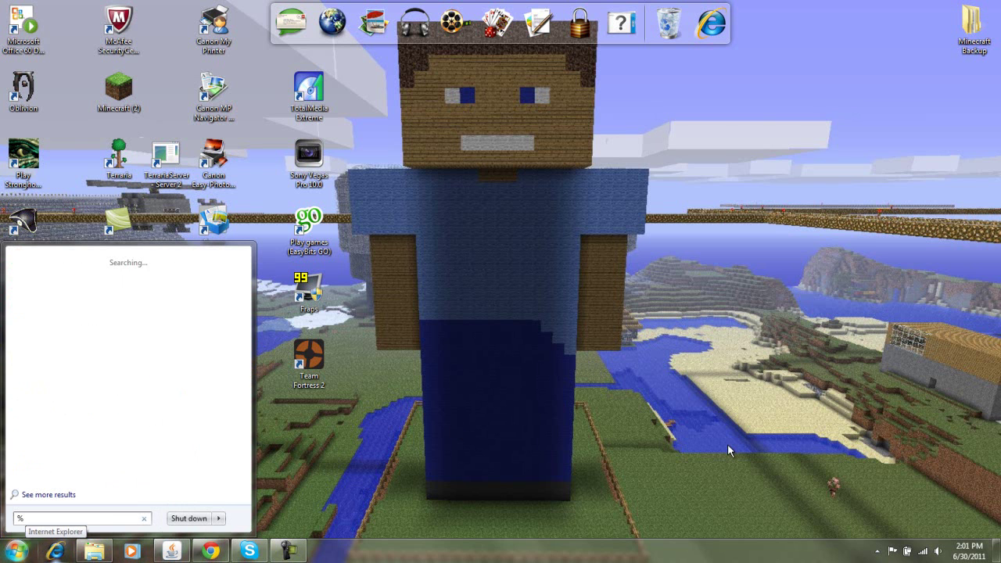
text(appdata%)
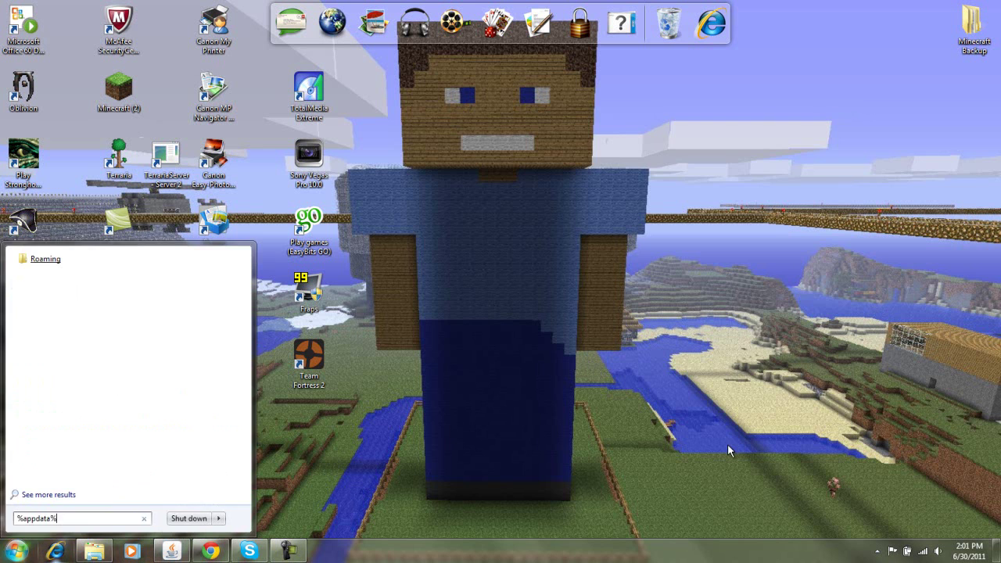
key(Return)
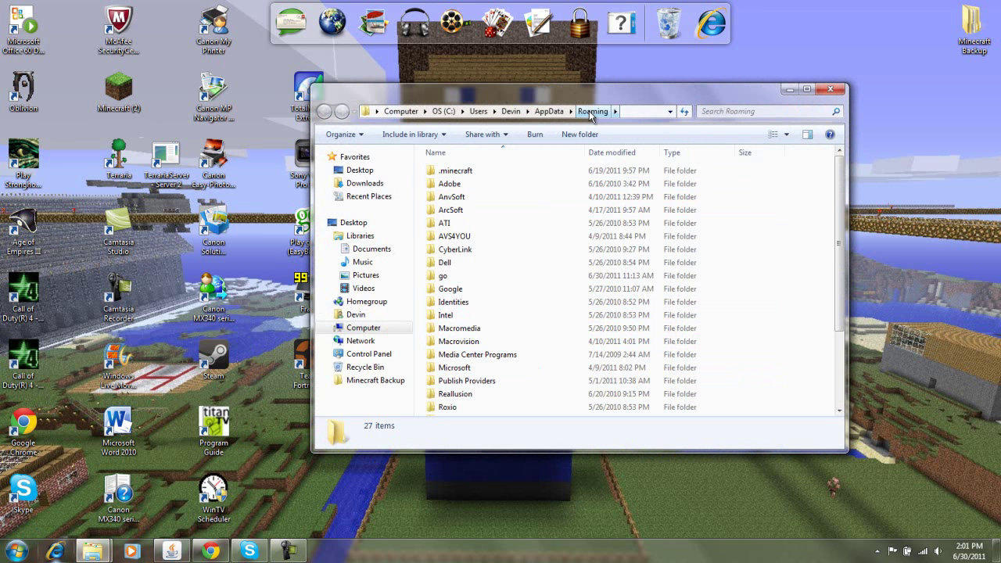
double_click(481, 171)
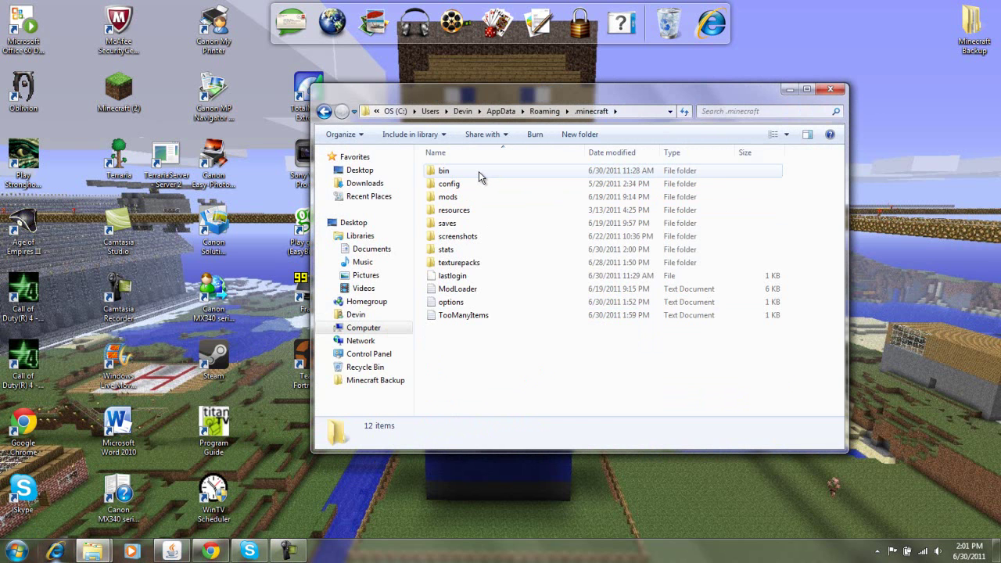
double_click(480, 178)
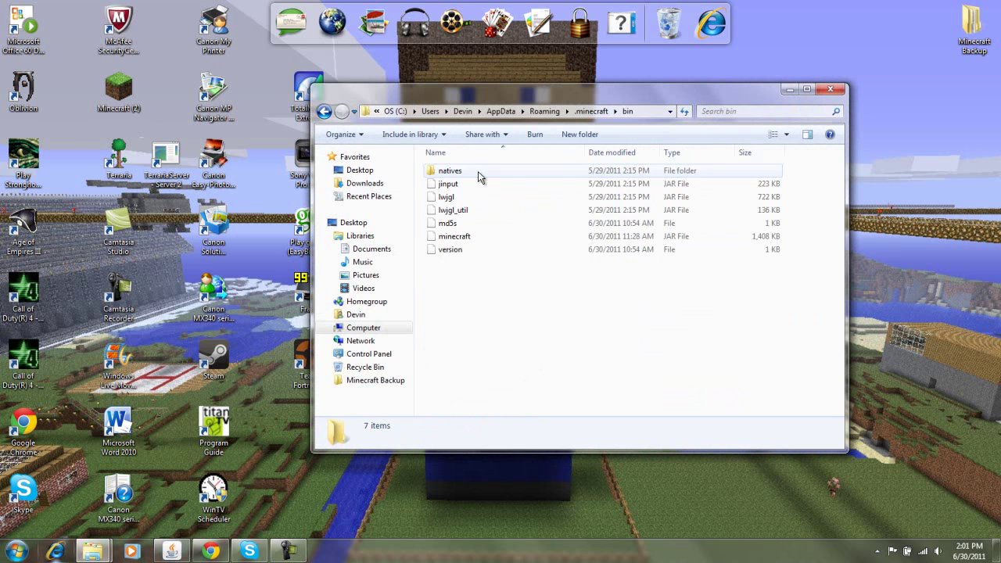
right_click(466, 239)
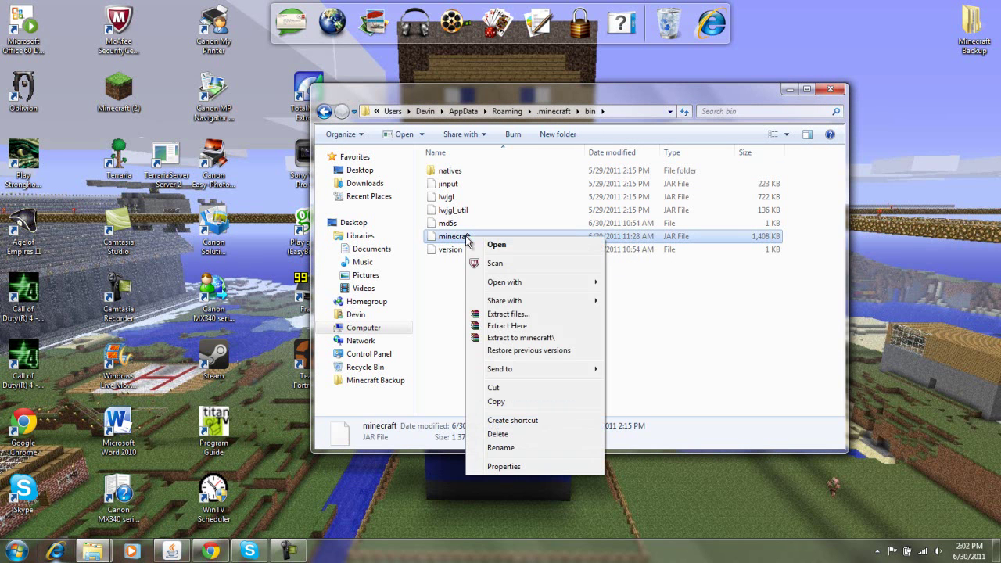
mouse_move(514, 287)
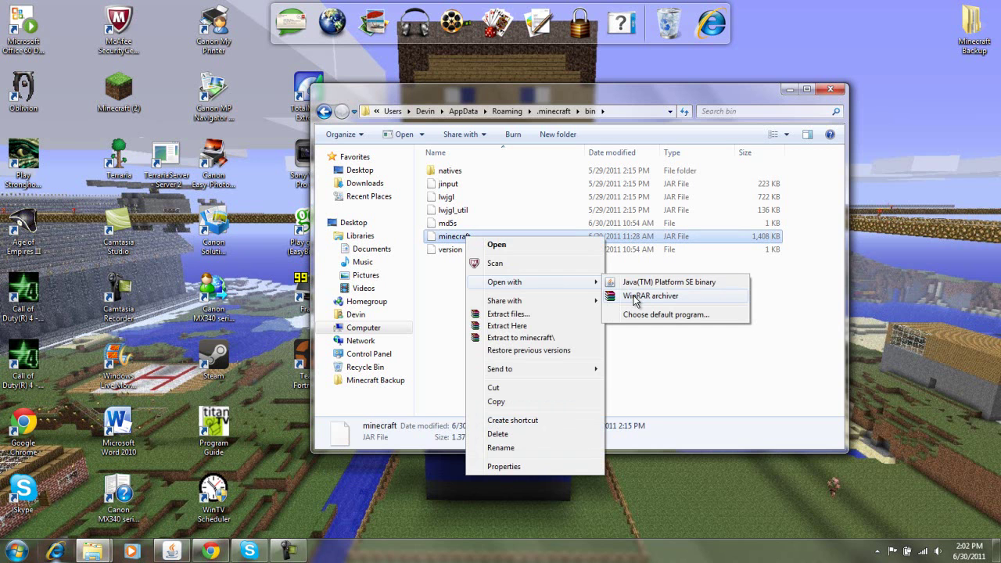
click(445, 301)
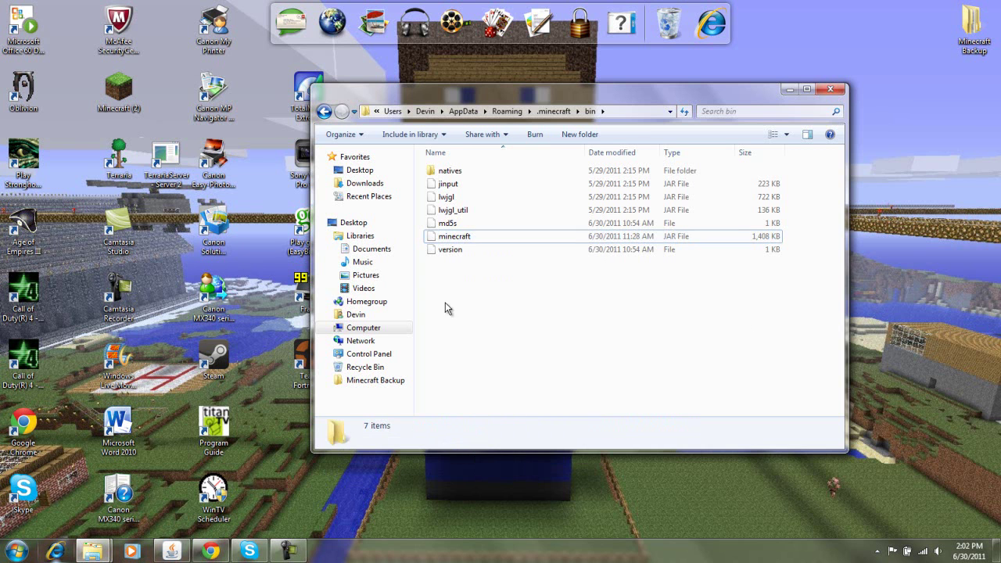
Open the minecraft JAR file from the bin folder with WinRAR and dismiss the licence purchase notice.
right_click(465, 241)
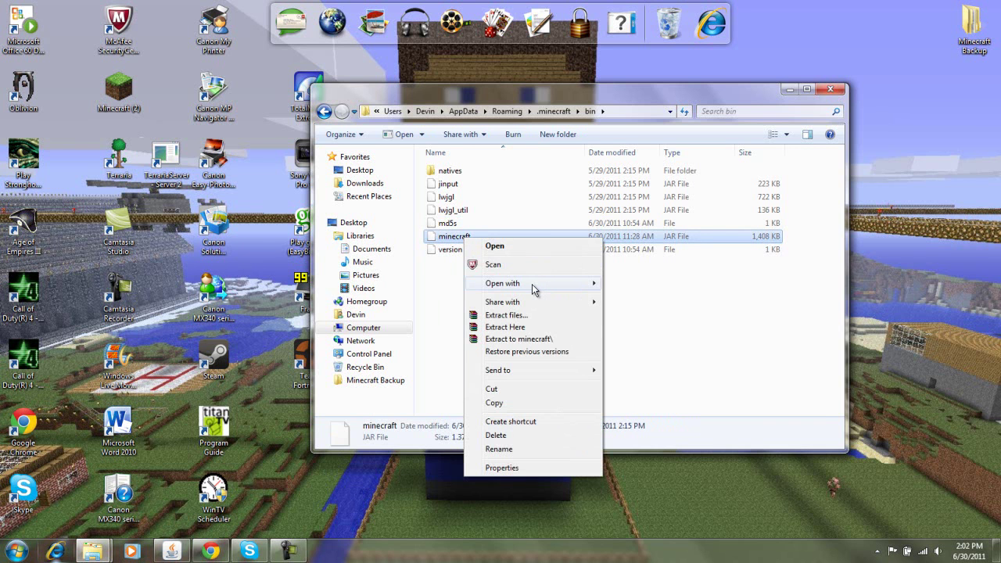
mouse_move(532, 286)
click(671, 300)
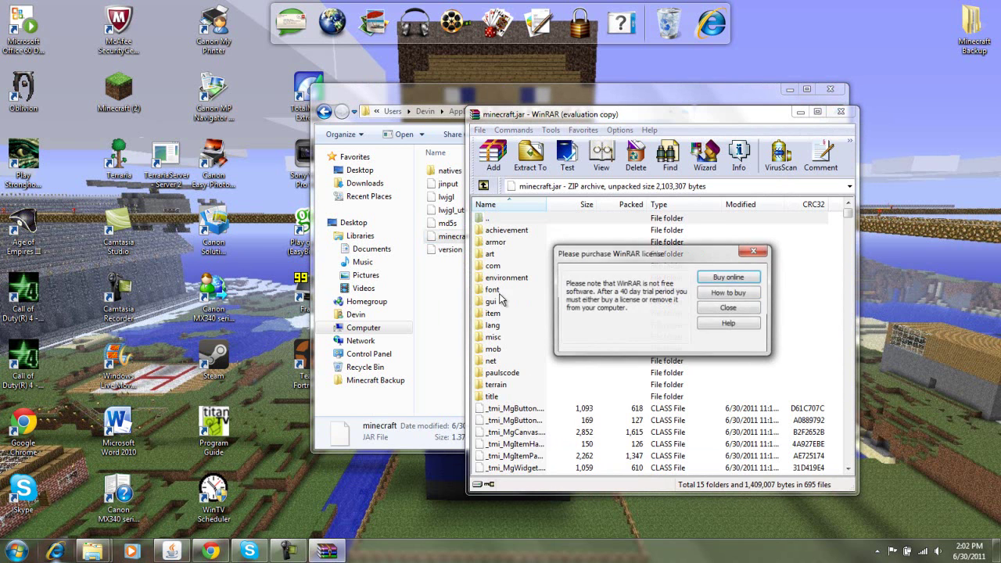
click(729, 308)
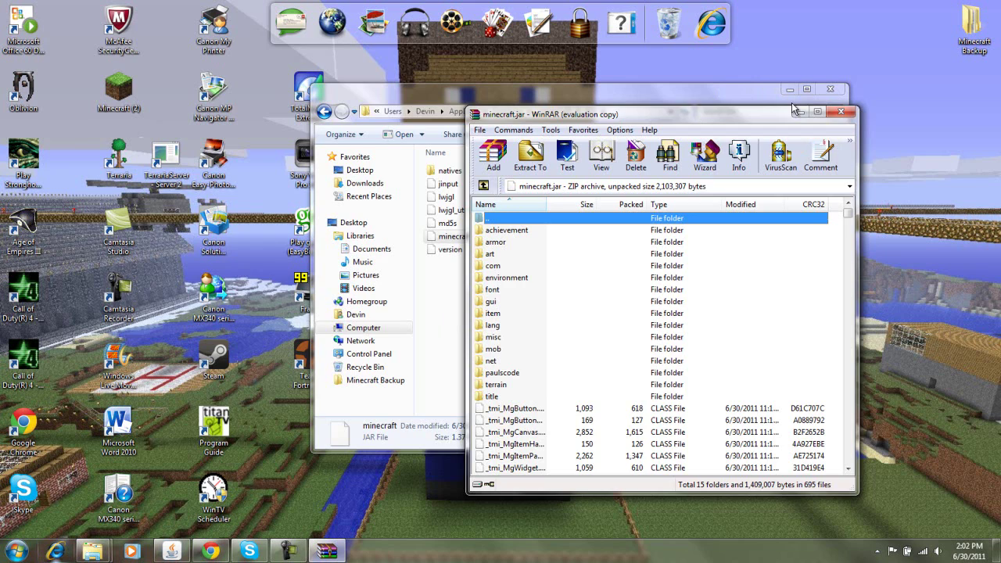
drag(755, 109, 358, 71)
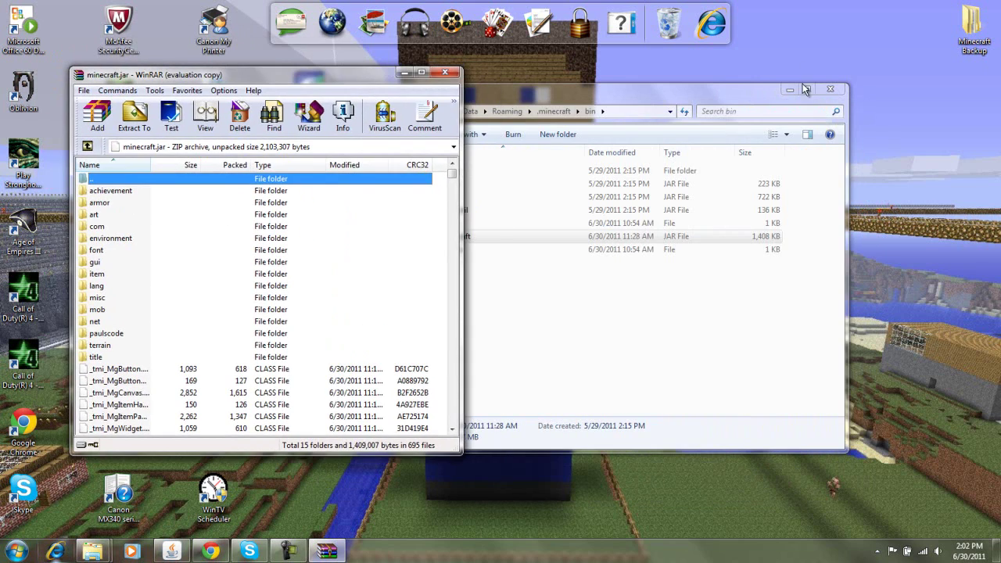
click(795, 86)
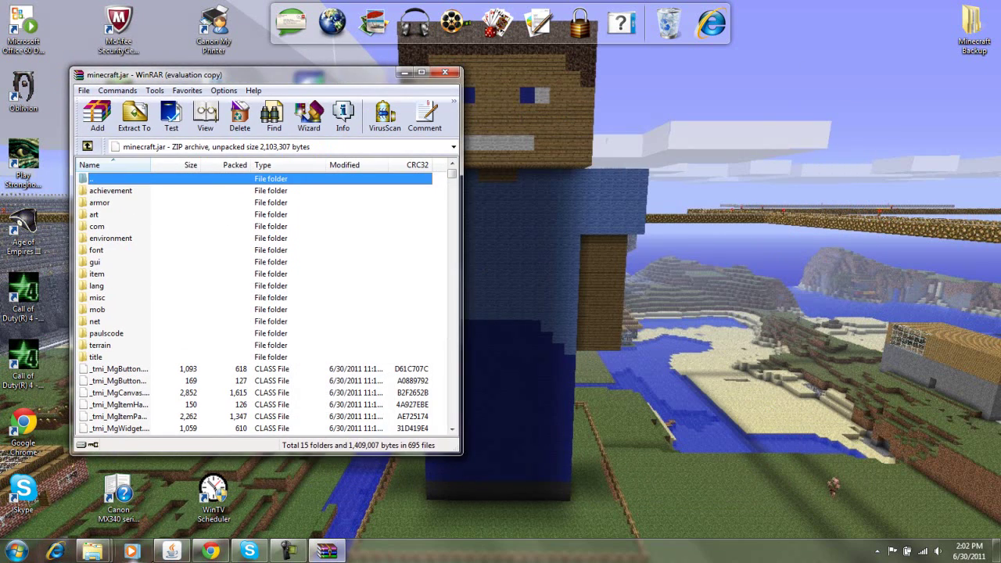
Open zombe's_modpack-v4.28_MC.beta.1.7_01 from the Minecraft Mods folder in WinRAR and place it beside the minecraft.jar archive.
click(92, 551)
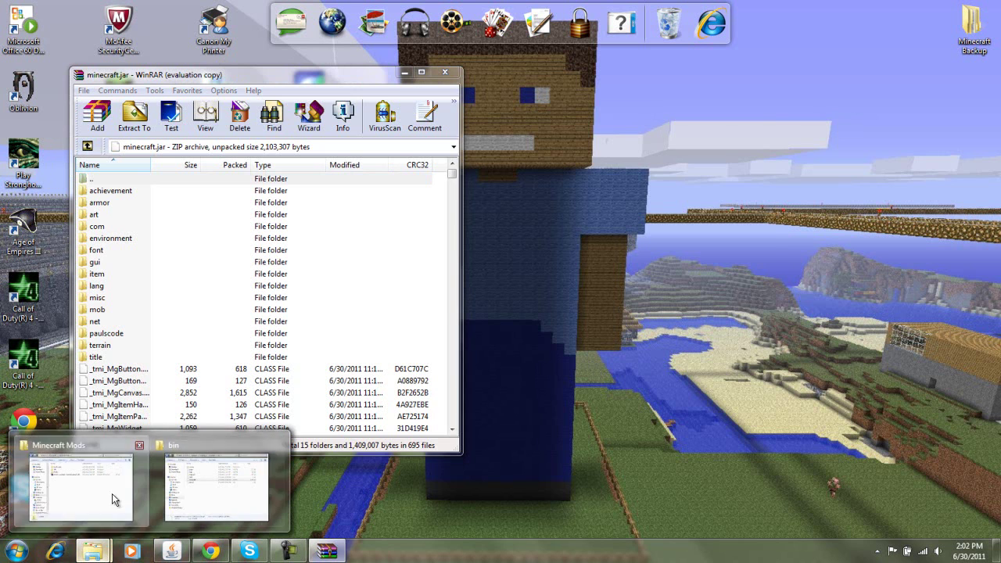
click(111, 494)
right_click(422, 219)
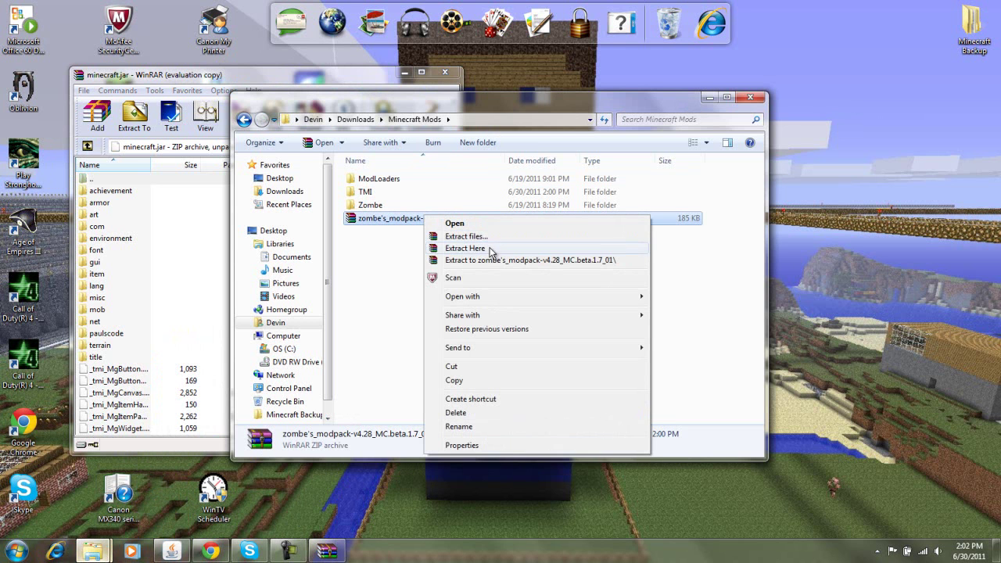
mouse_move(483, 297)
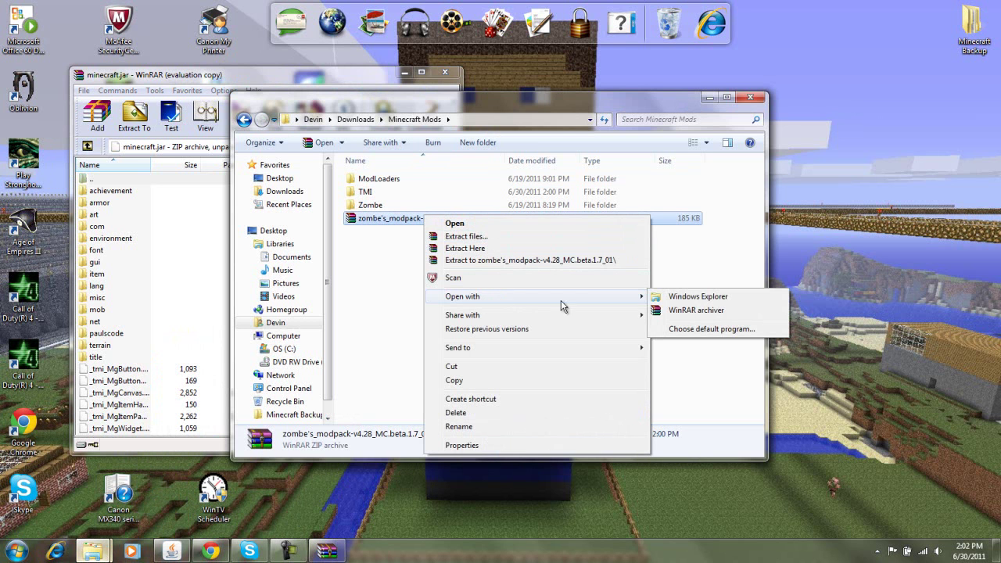
click(707, 311)
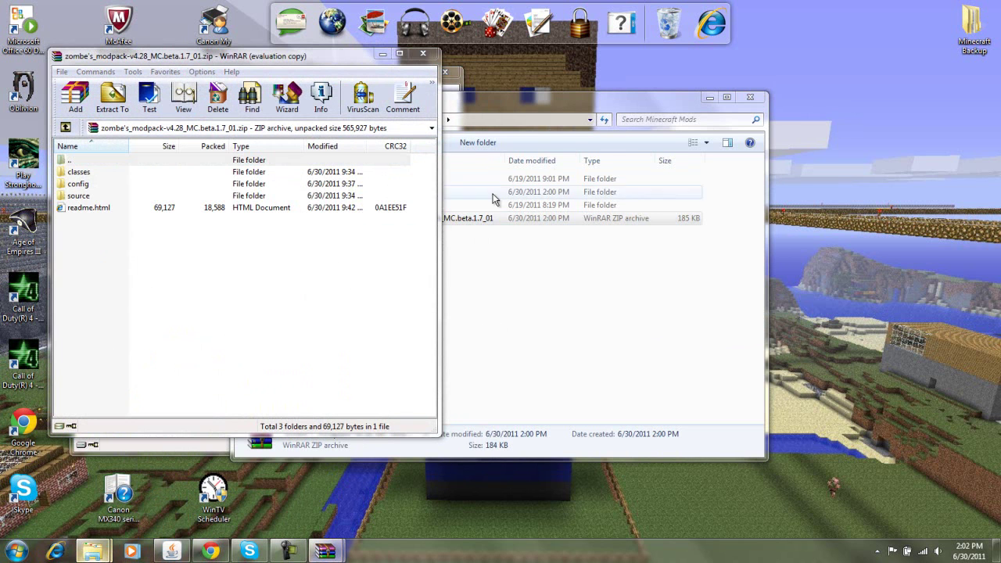
click(321, 249)
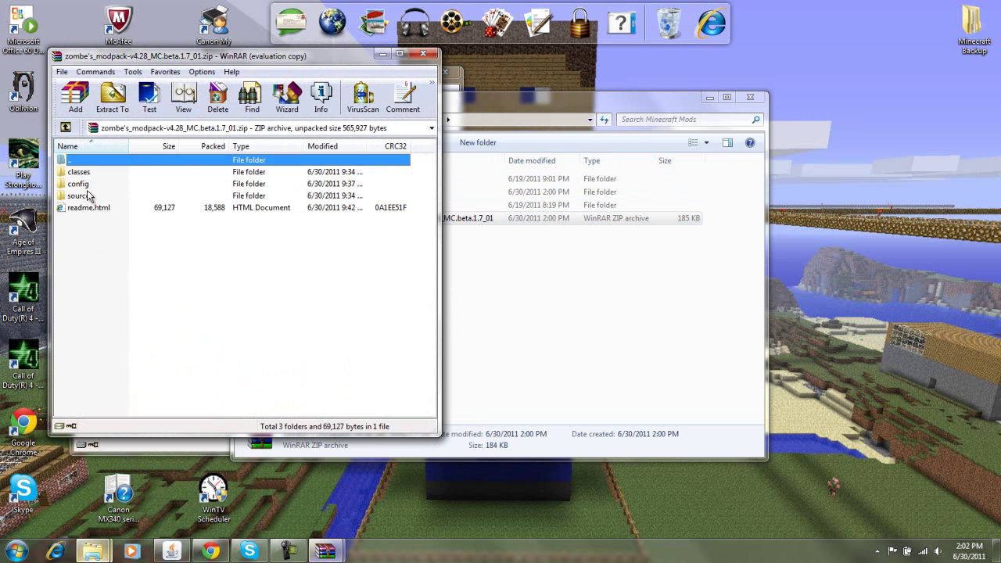
drag(281, 61, 661, 108)
click(378, 340)
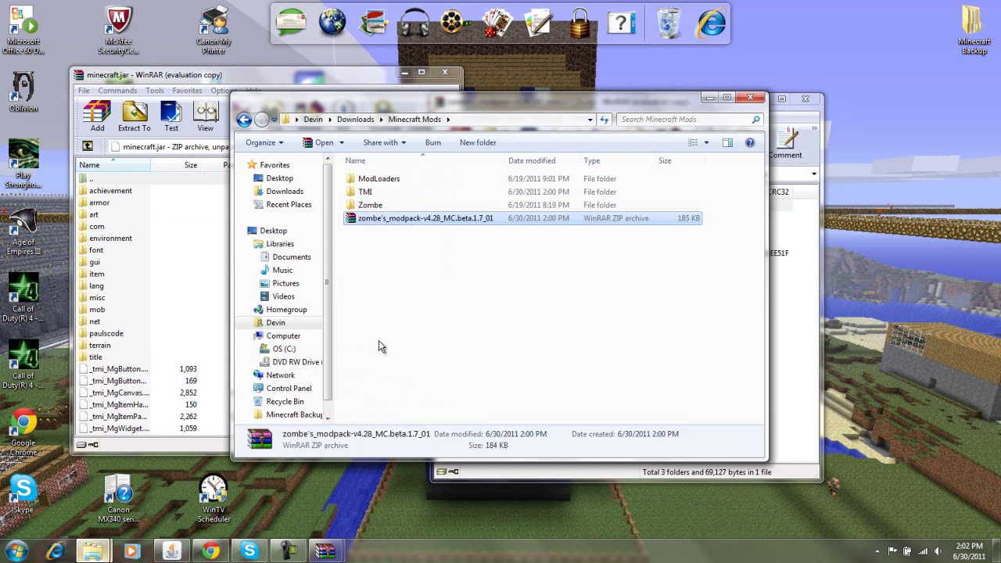
click(709, 97)
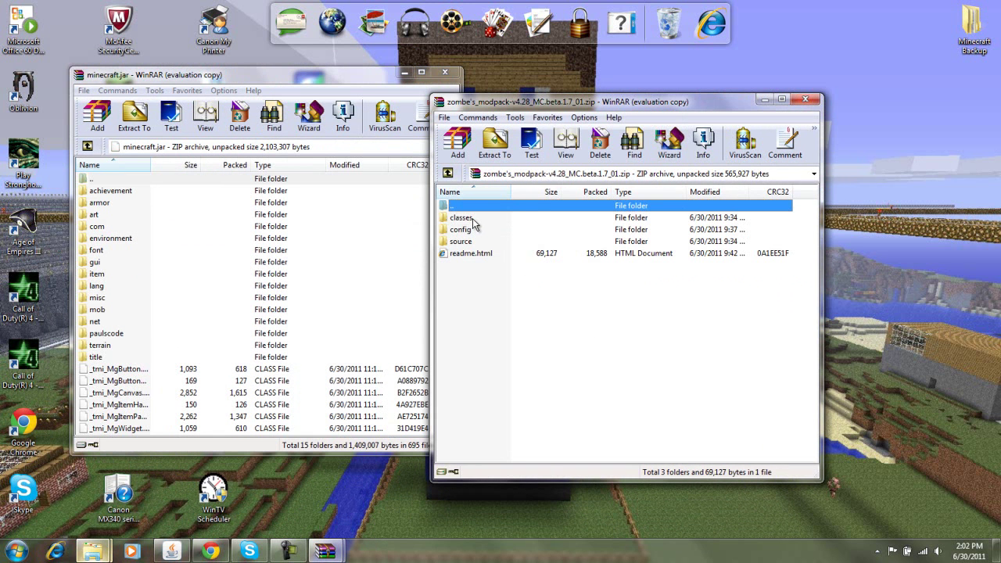
Add all files from the modpack's classes folder to minecraft.jar with Add and replace files, and close the modpack archive.
double_click(461, 217)
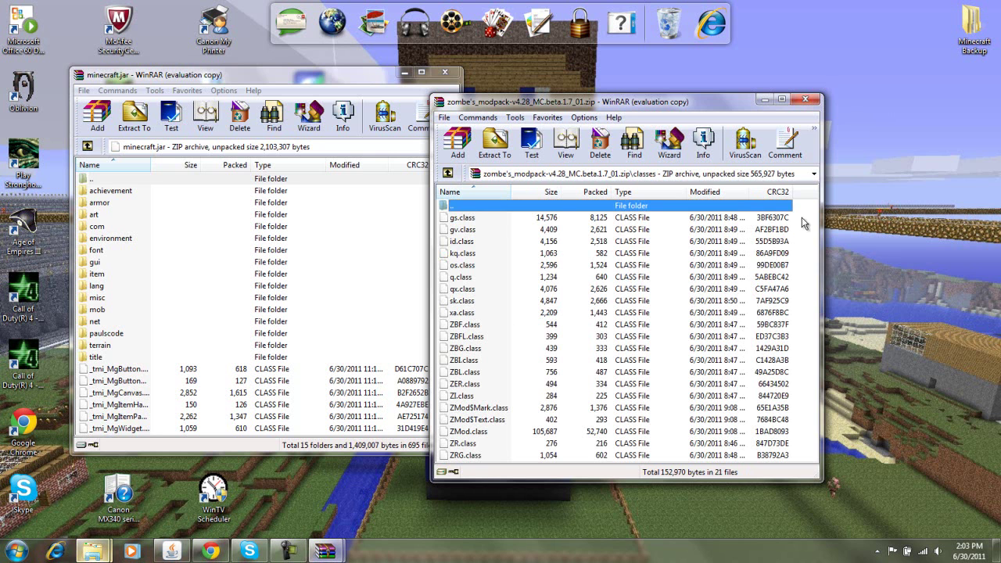
drag(803, 223, 624, 460)
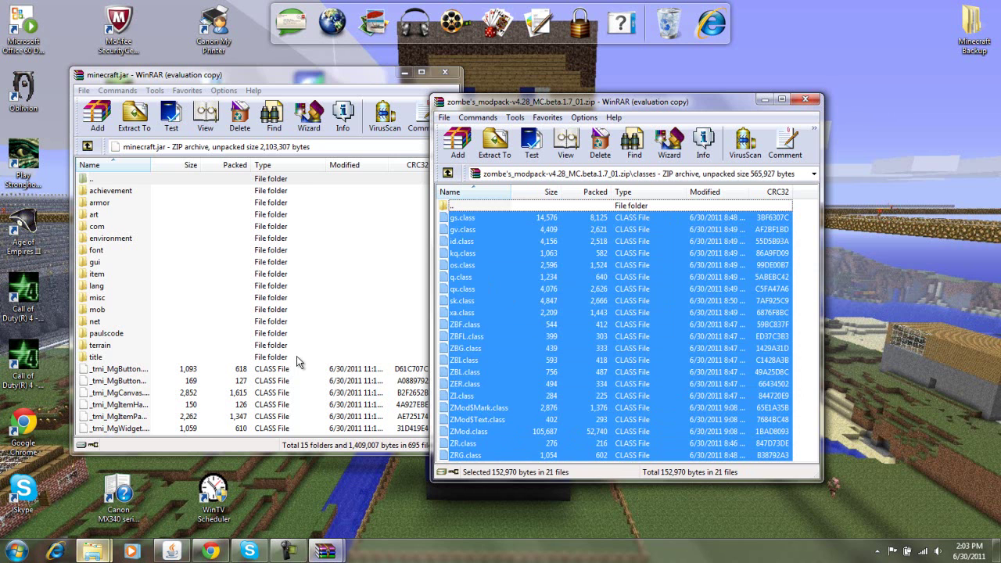
drag(480, 337, 315, 407)
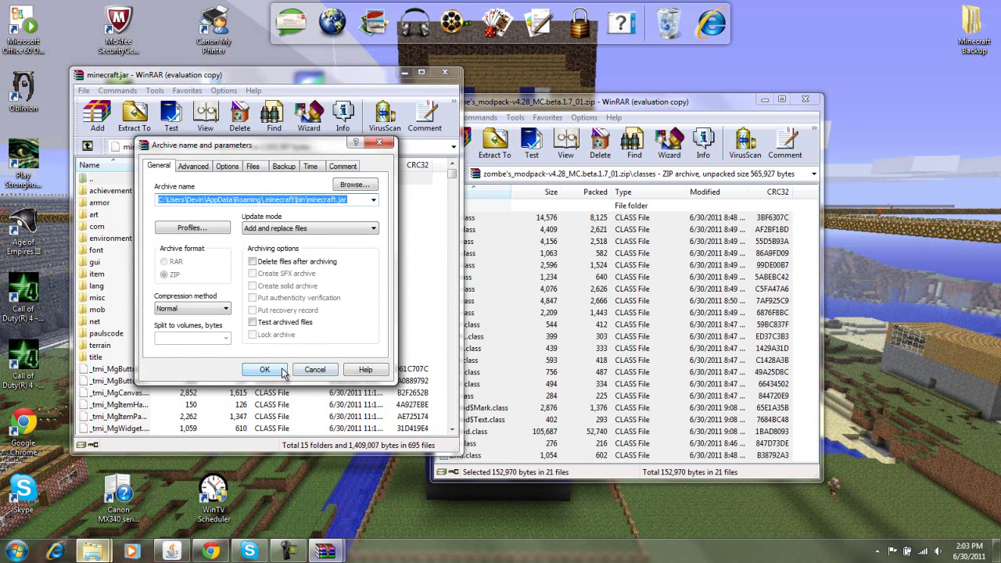
click(264, 369)
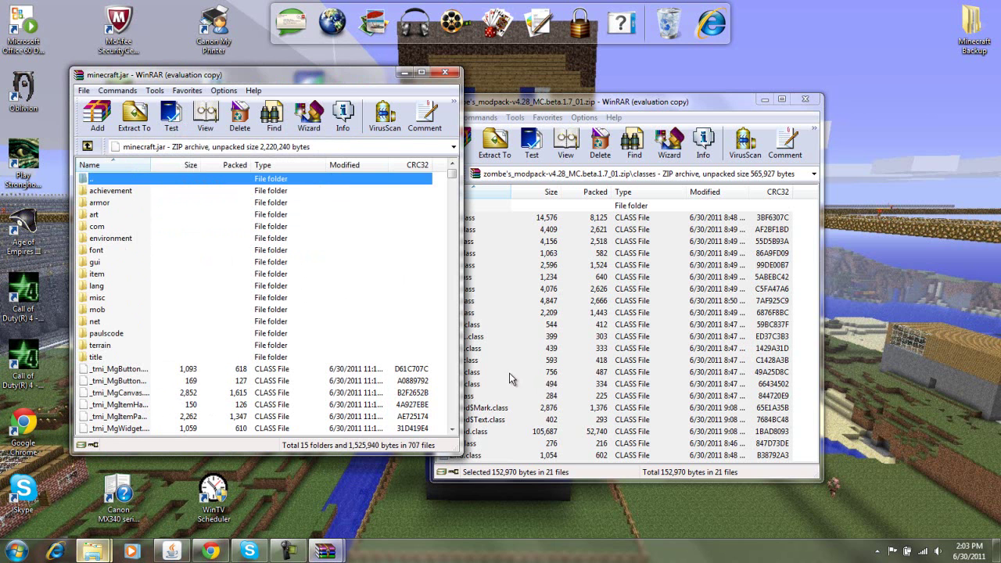
click(804, 100)
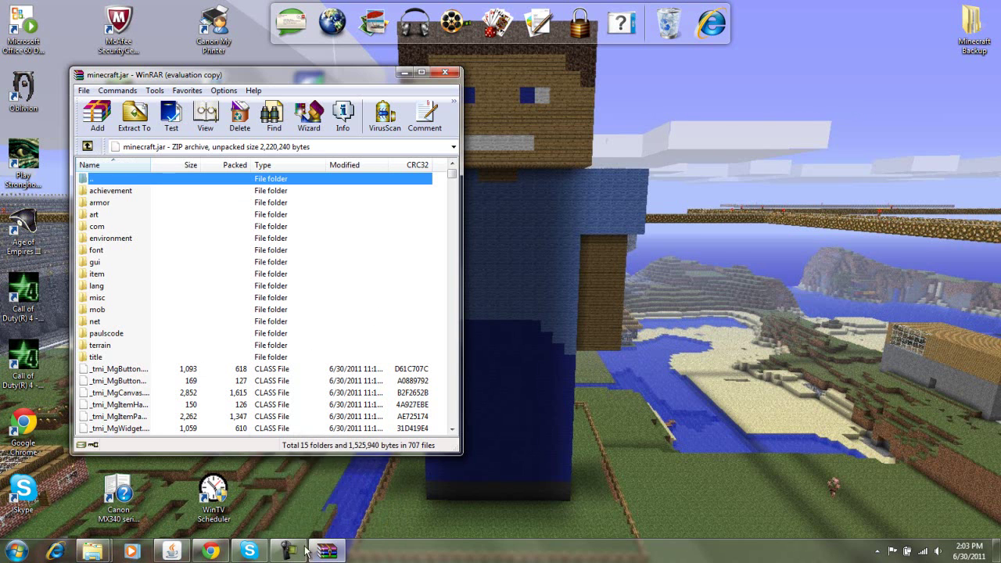
Reopen zombe's_modpack-v4.28_MC.beta.1.7_01 from the Minecraft Mods folder in WinRAR, minimise it and dismiss the licence purchase notice.
click(250, 508)
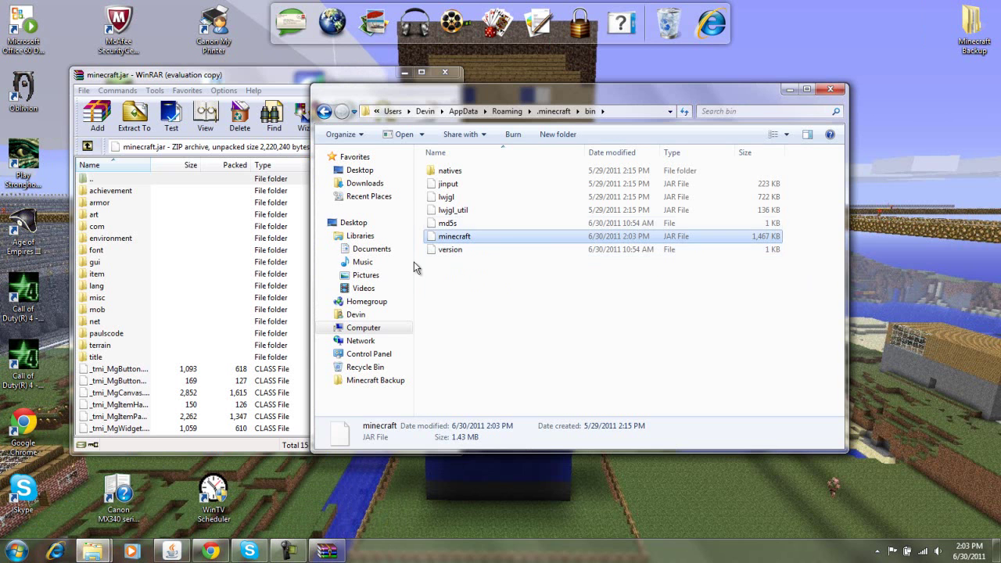
click(575, 315)
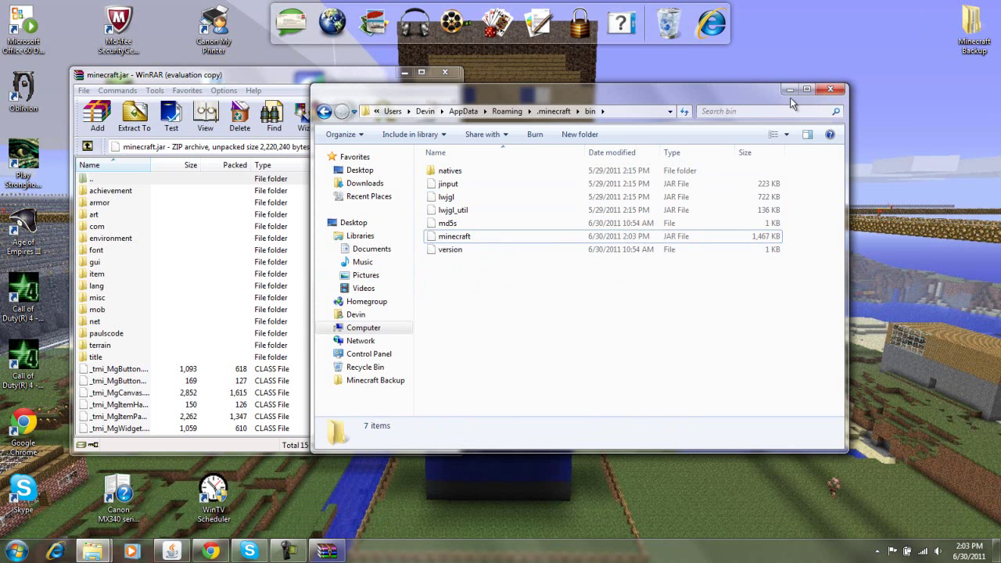
click(786, 90)
click(93, 552)
click(168, 500)
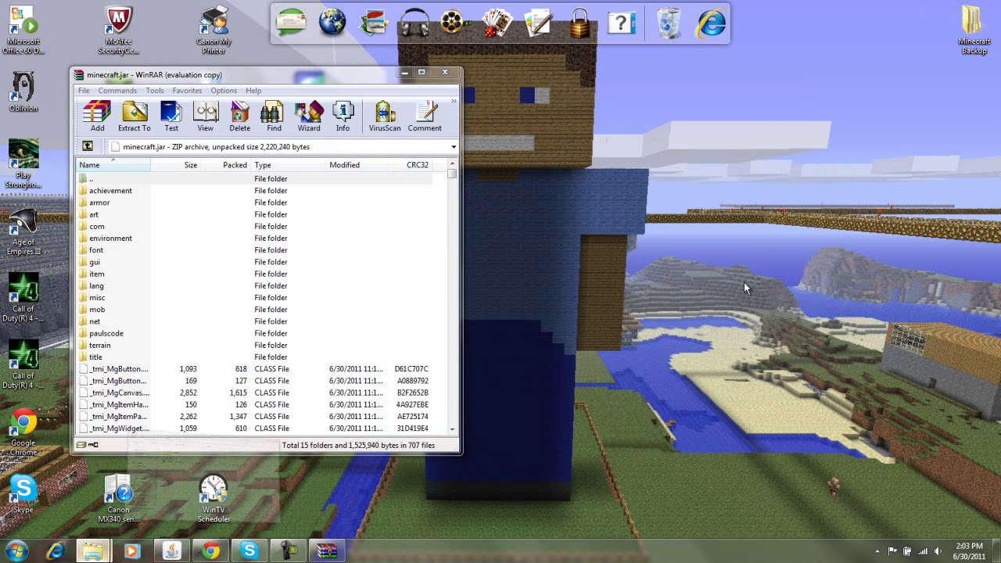
right_click(437, 219)
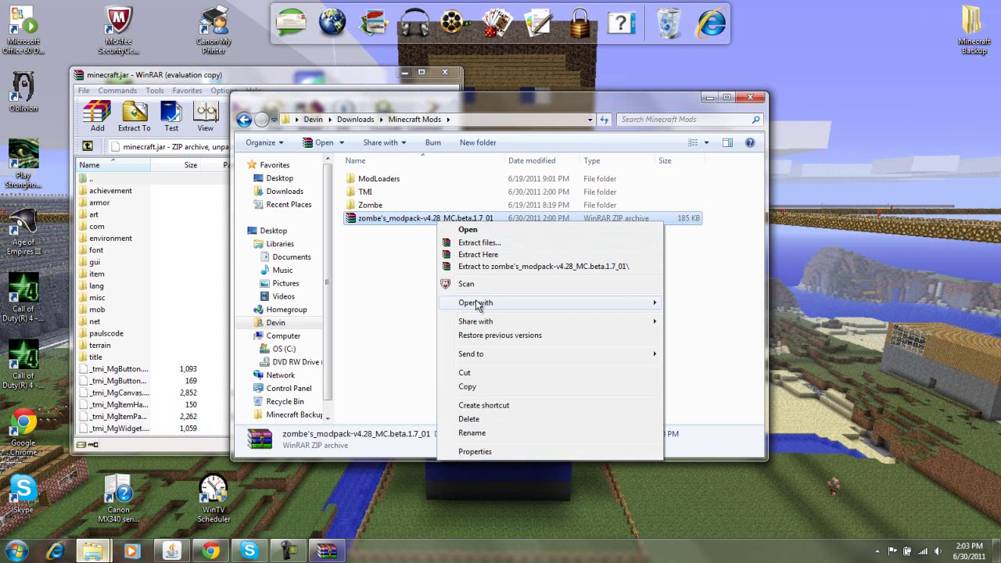
mouse_move(655, 307)
click(699, 316)
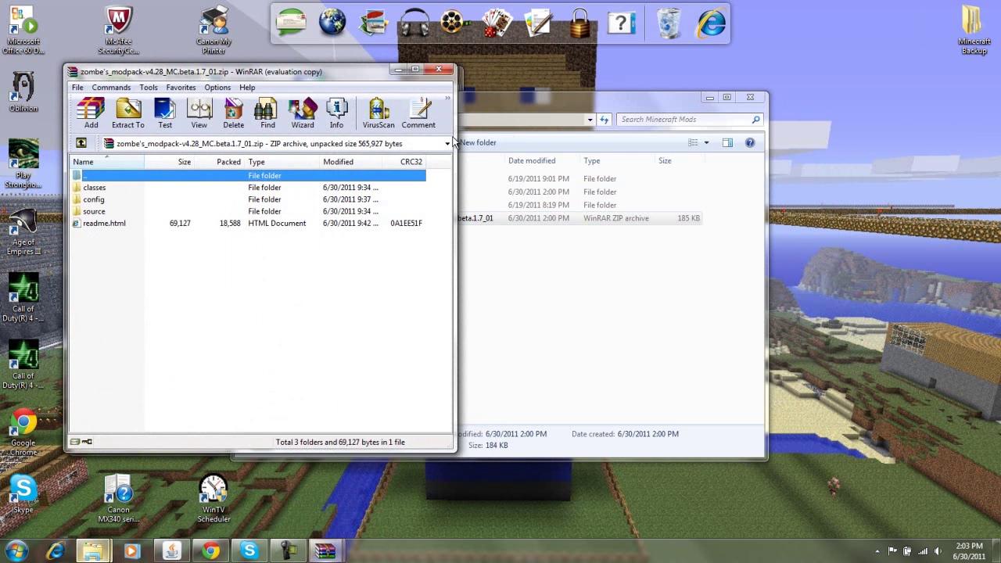
click(398, 69)
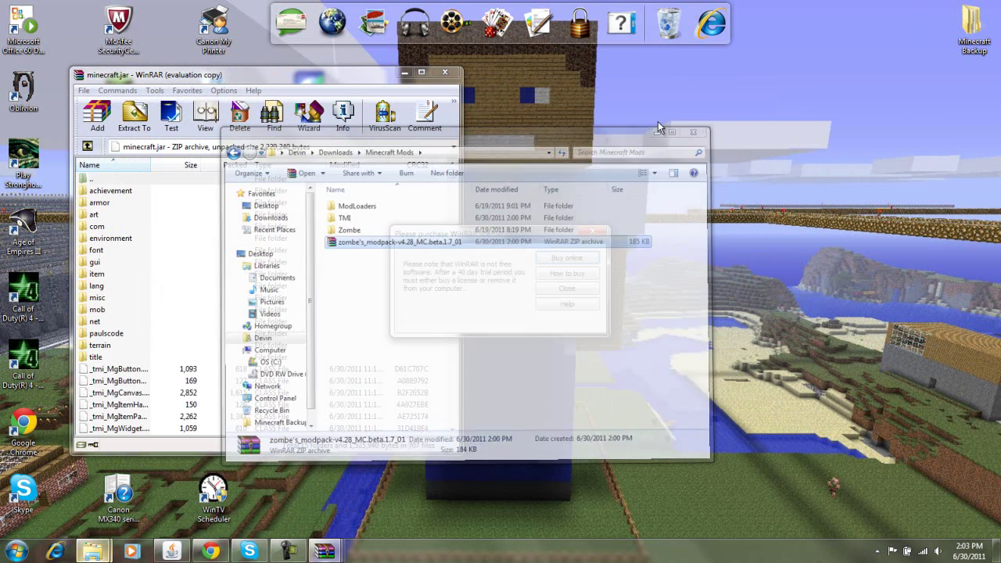
click(568, 288)
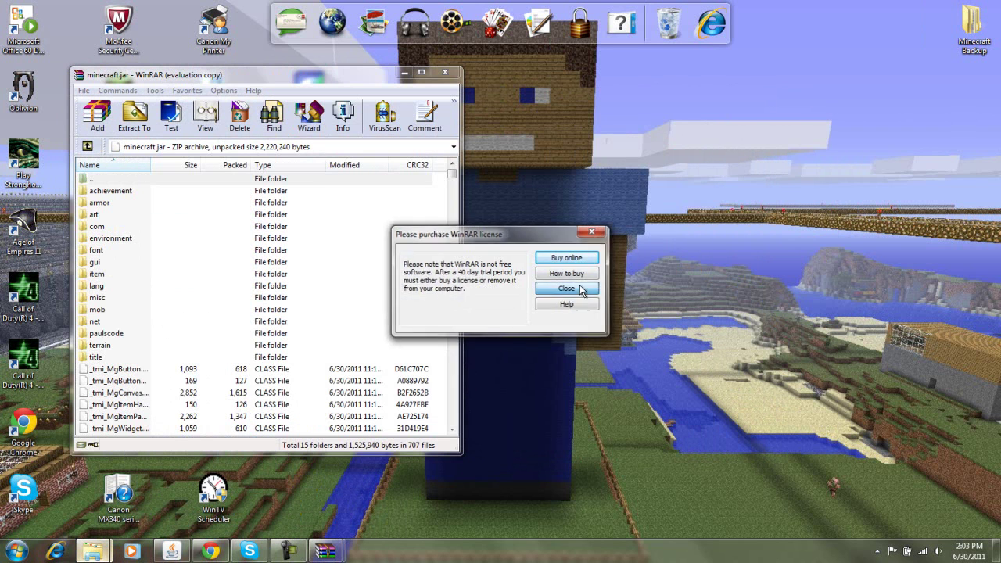
Close the minecraft.jar archive and bring the bin folder back up.
click(445, 73)
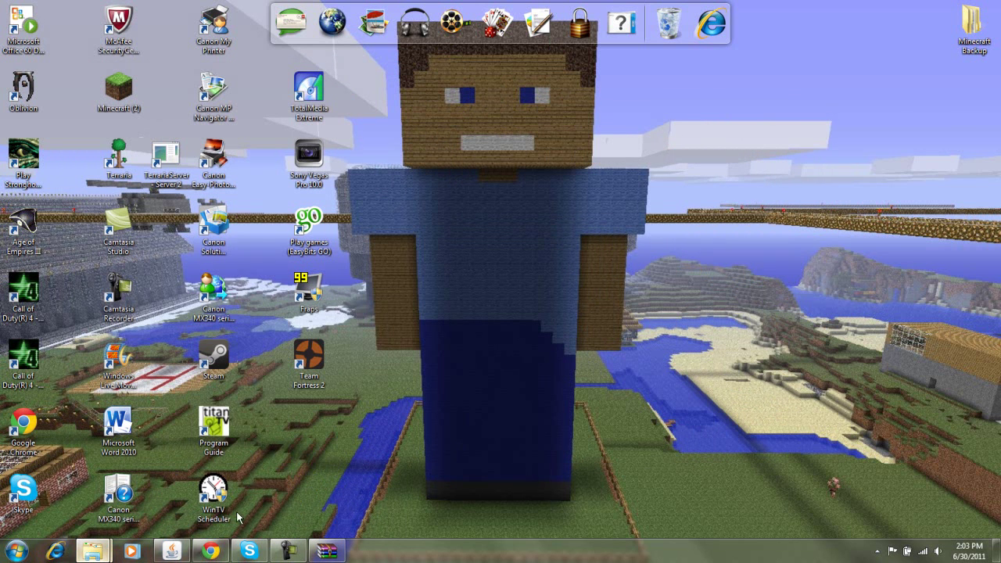
mouse_move(107, 555)
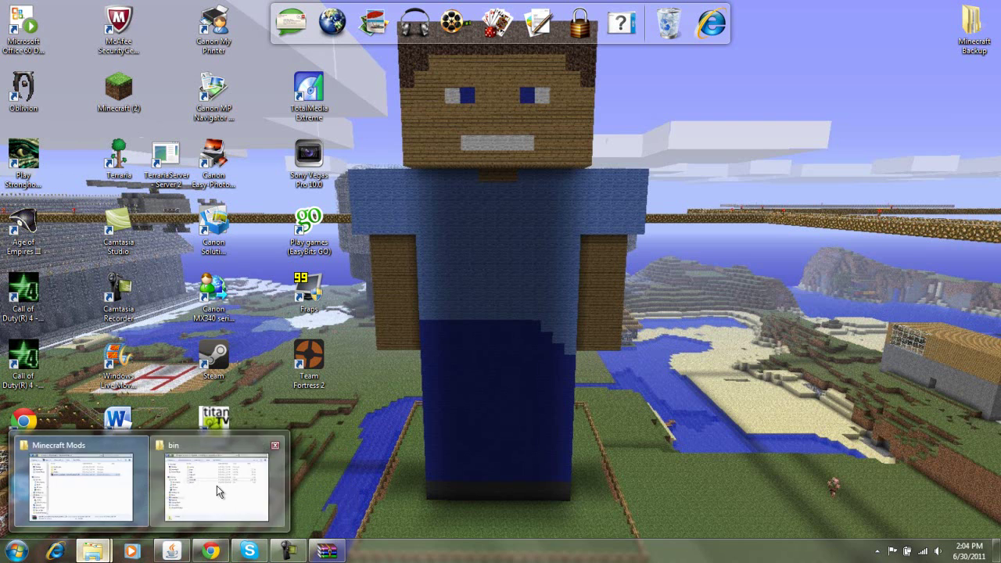
click(216, 486)
right_click(460, 240)
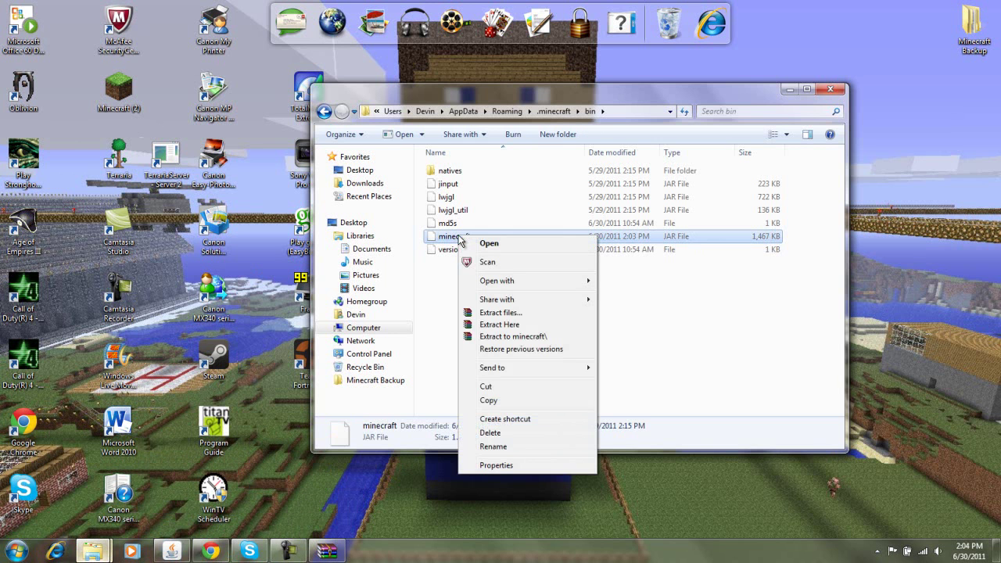
click(501, 401)
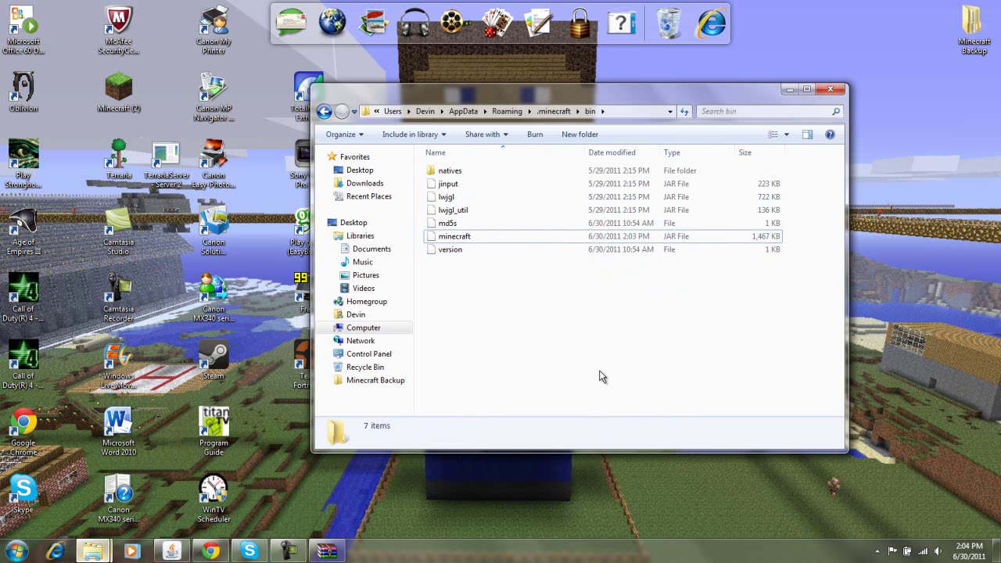
Restore the modpack archive window and delete the existing mods folder from the .minecraft folder.
click(327, 551)
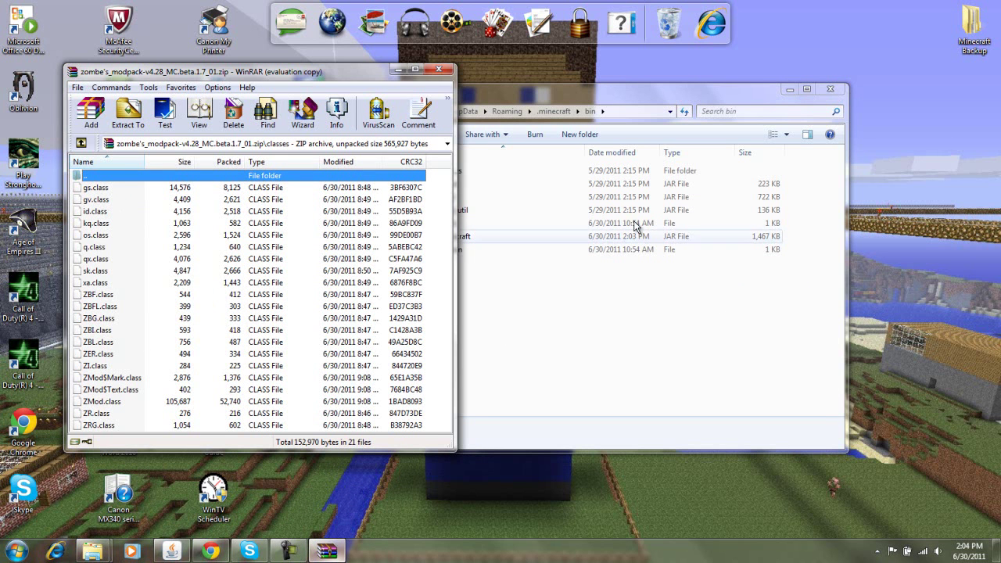
click(504, 274)
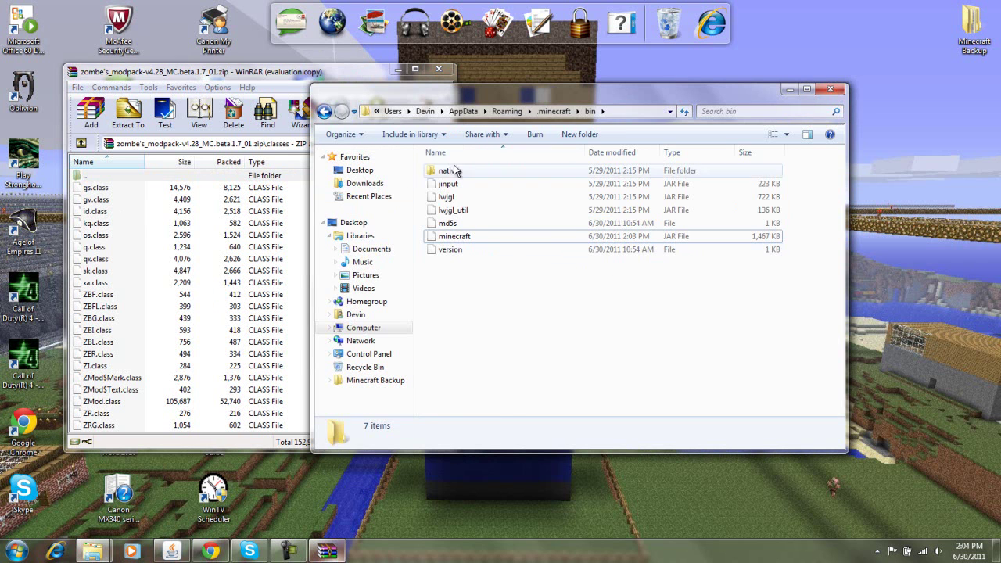
click(323, 111)
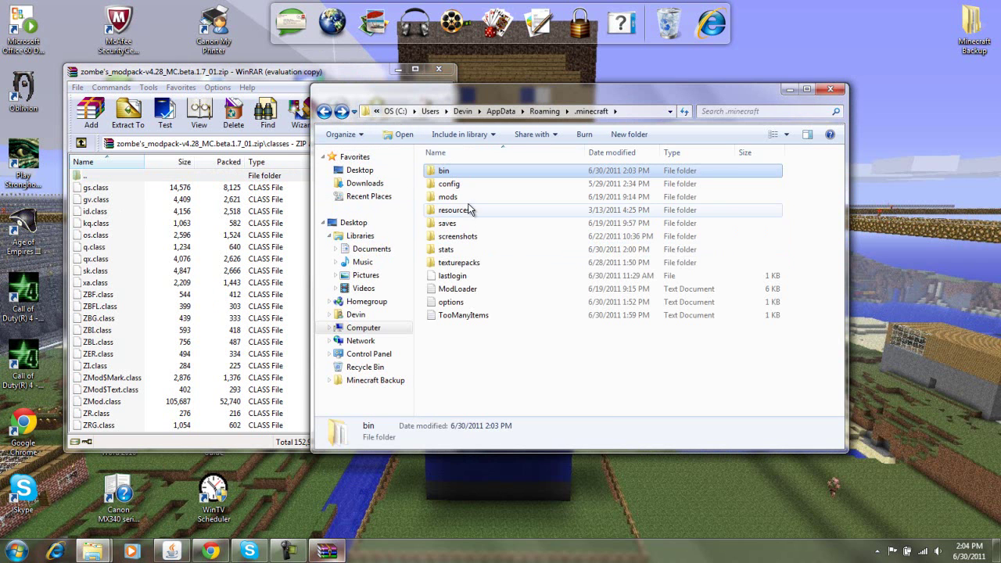
click(452, 199)
right_click(452, 199)
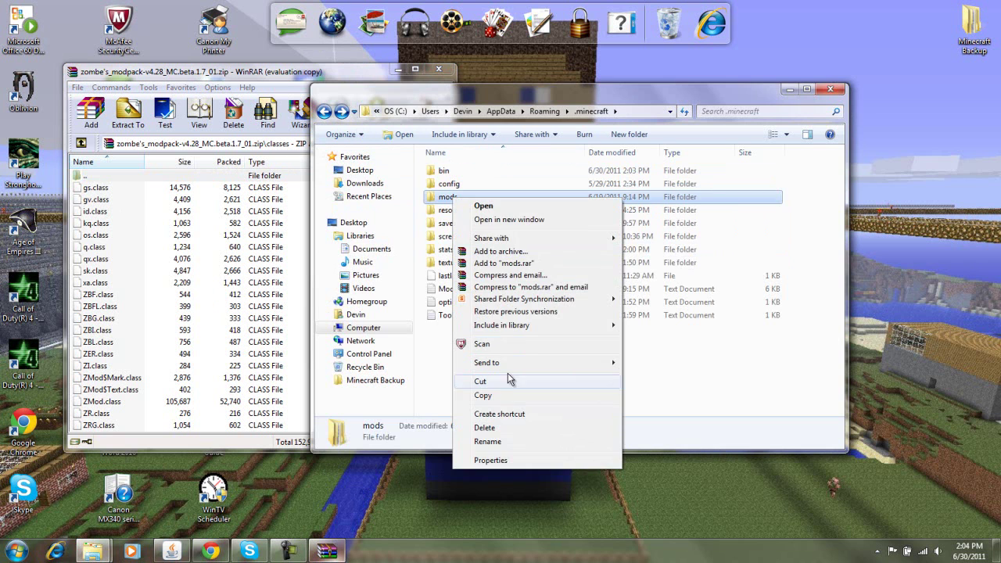
click(506, 430)
click(550, 326)
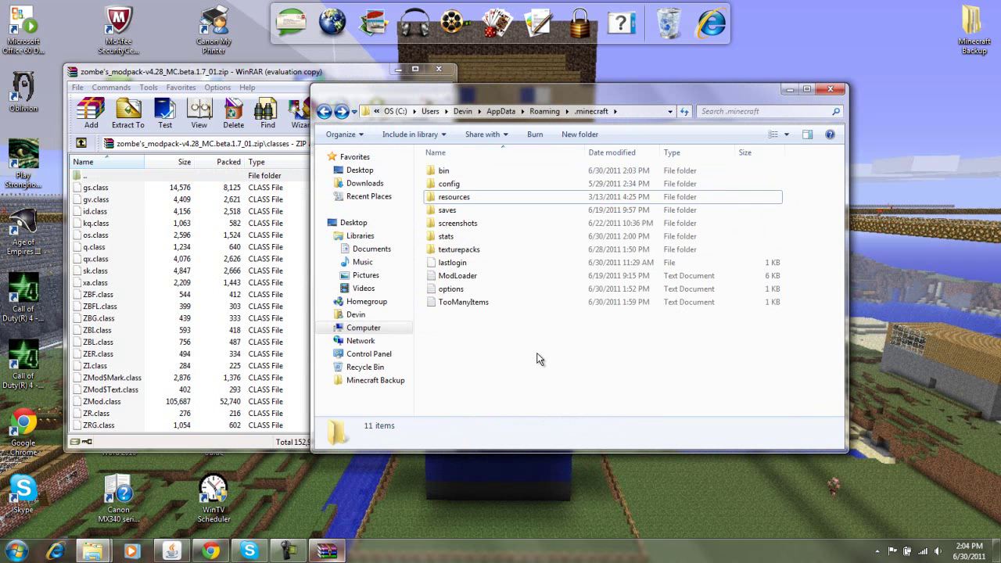
Create a new folder named mods in the .minecraft folder.
right_click(532, 349)
mouse_move(562, 325)
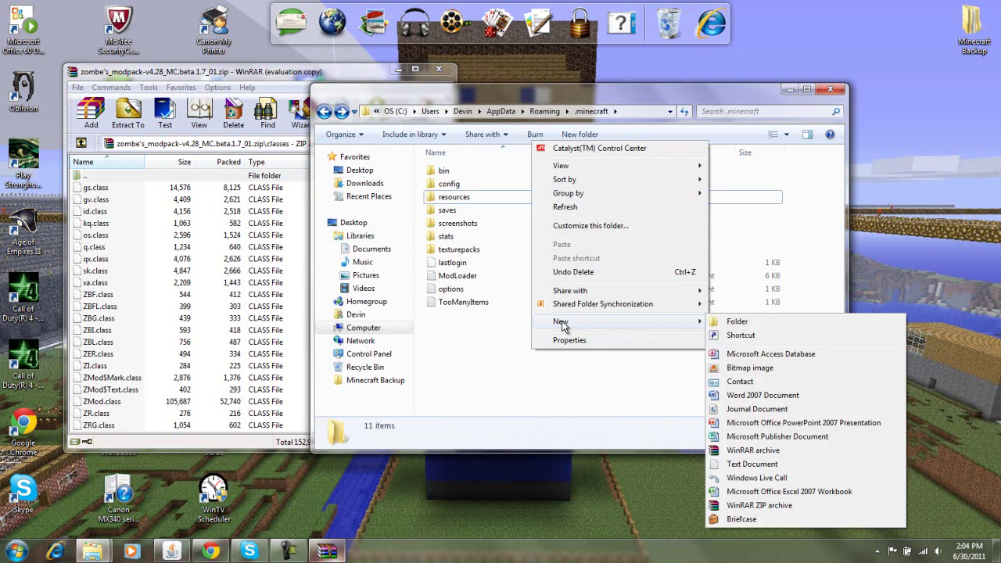
click(750, 321)
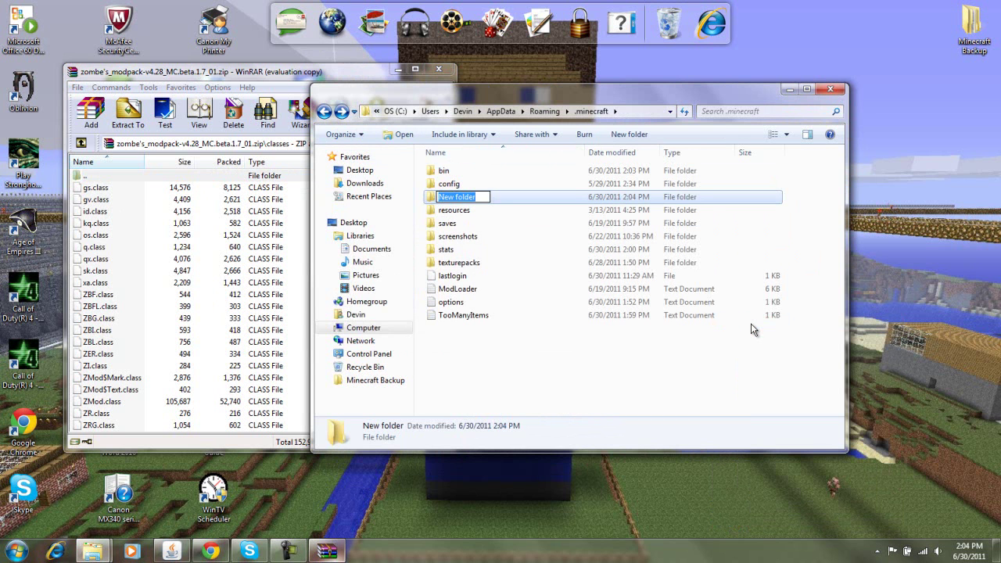
text(mdos)
key(BackSpace)
key(BackSpace)
key(BackSpace)
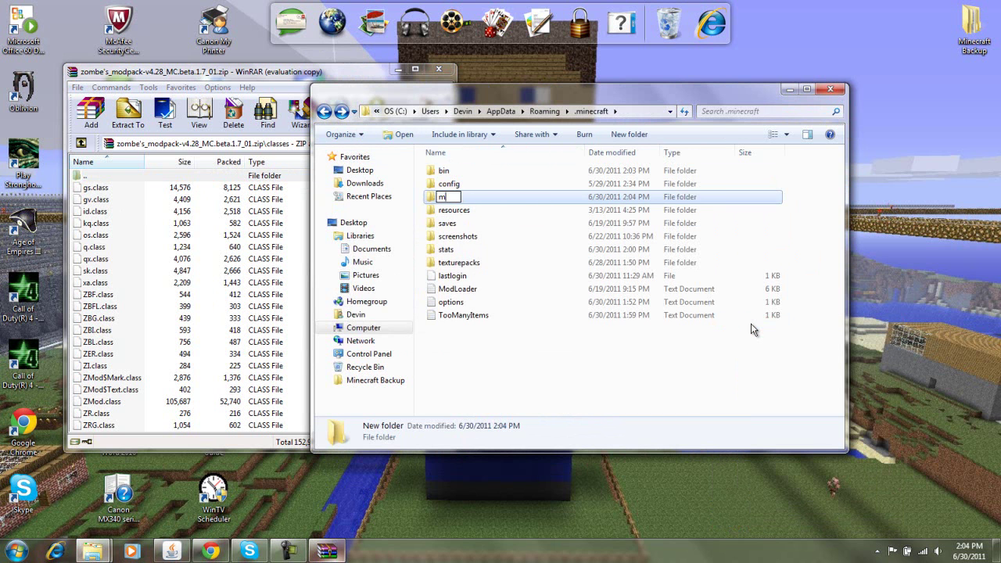
text(ods)
key(Return)
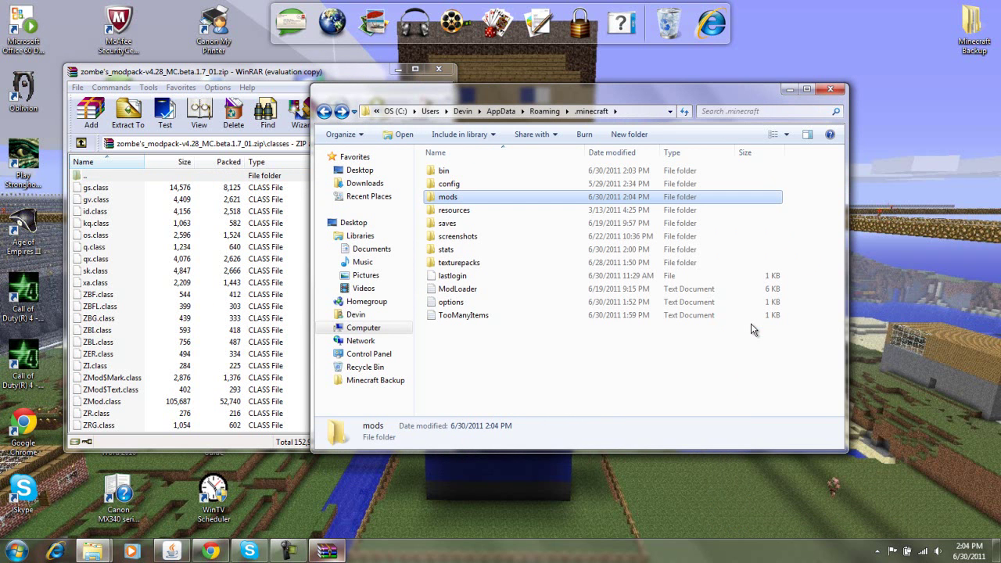
click(593, 391)
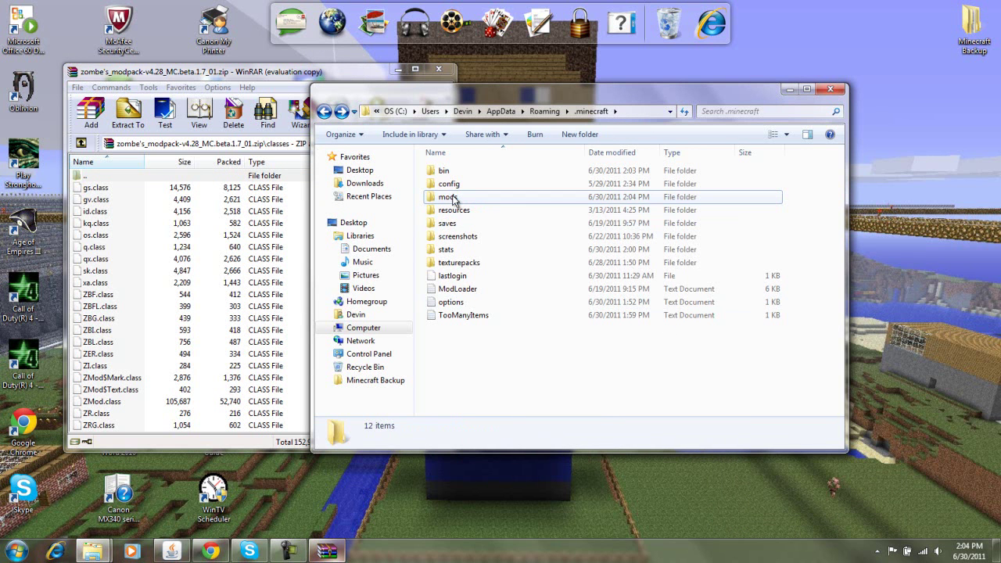
Create a new folder named zombe inside the mods folder.
double_click(451, 198)
right_click(512, 289)
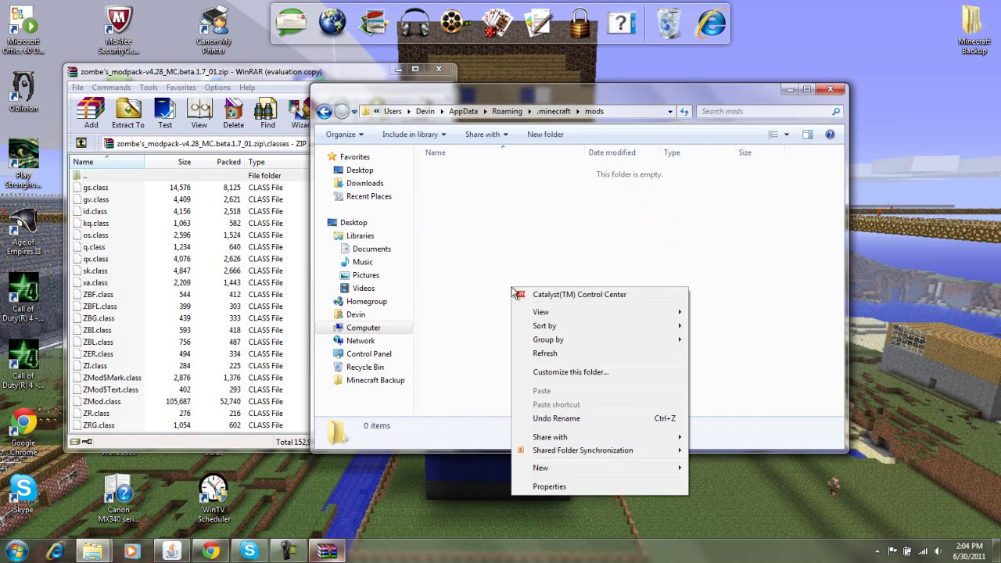
mouse_move(548, 467)
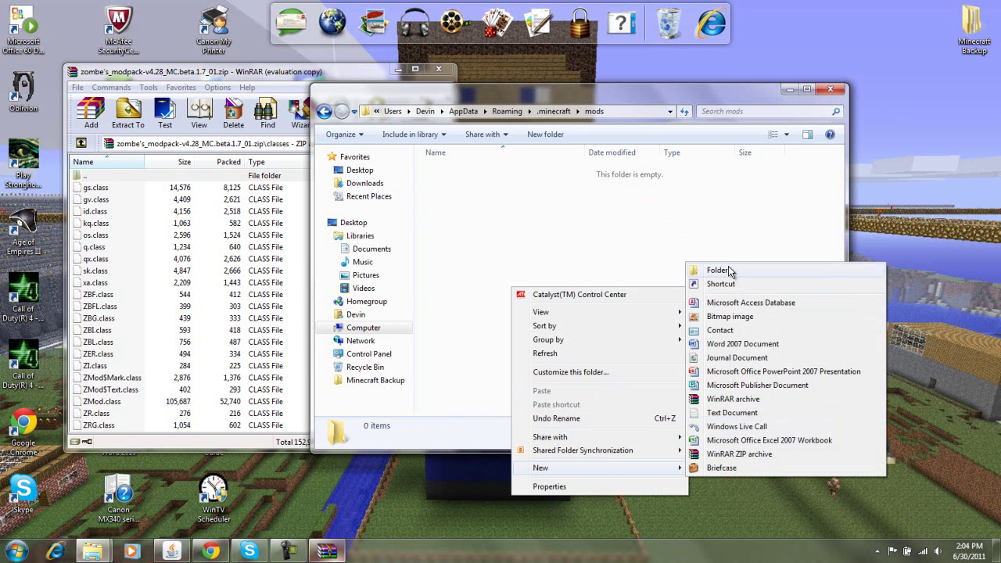
click(727, 270)
text(Download)
key(BackSpace)
key(BackSpace)
key(BackSpace)
key(BackSpace)
key(BackSpace)
key(BackSpace)
key(BackSpace)
key(BackSpace)
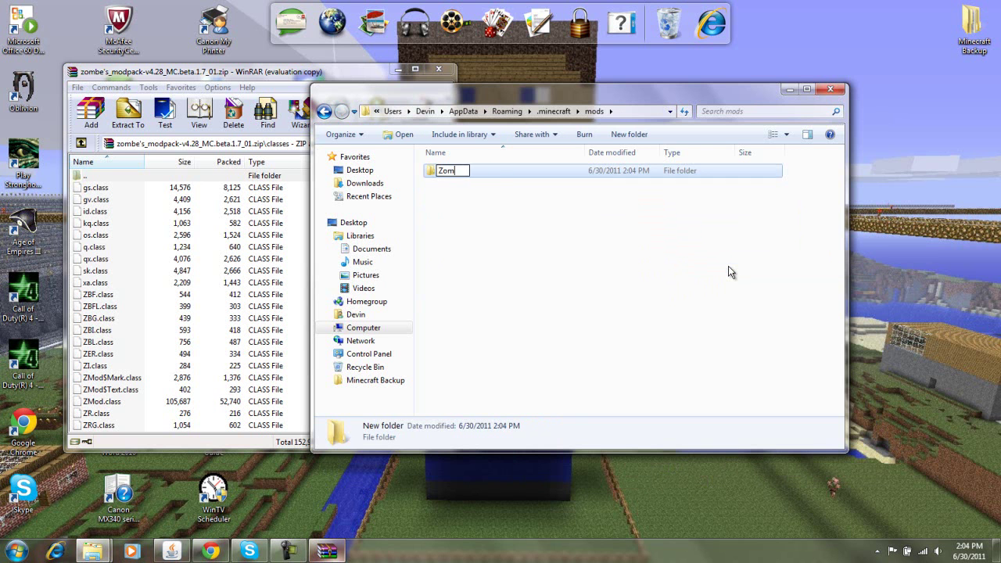
text(zombe)
click(680, 273)
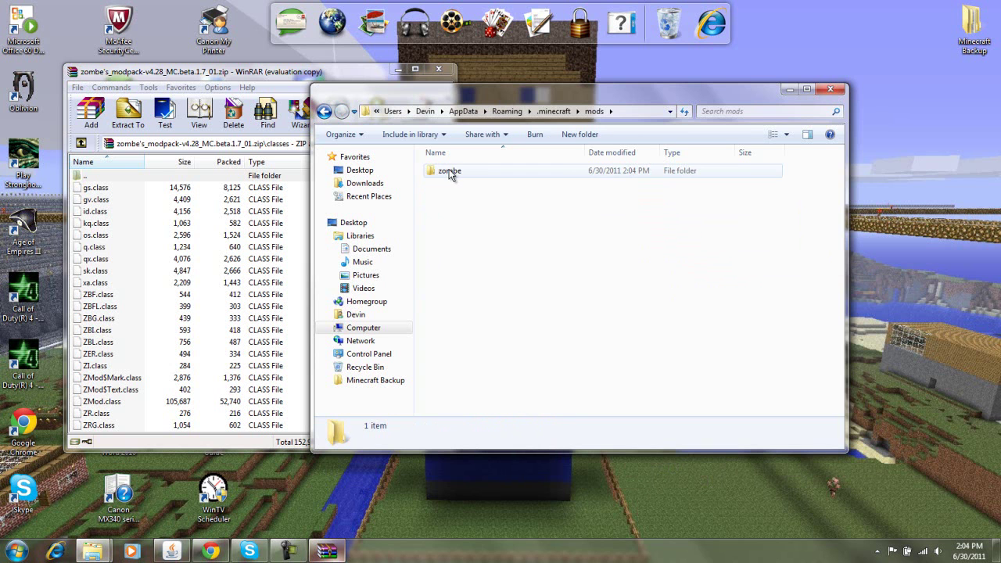
Extract all text files from the modpack's config folder into the zombe folder, and close the modpack archive.
double_click(449, 172)
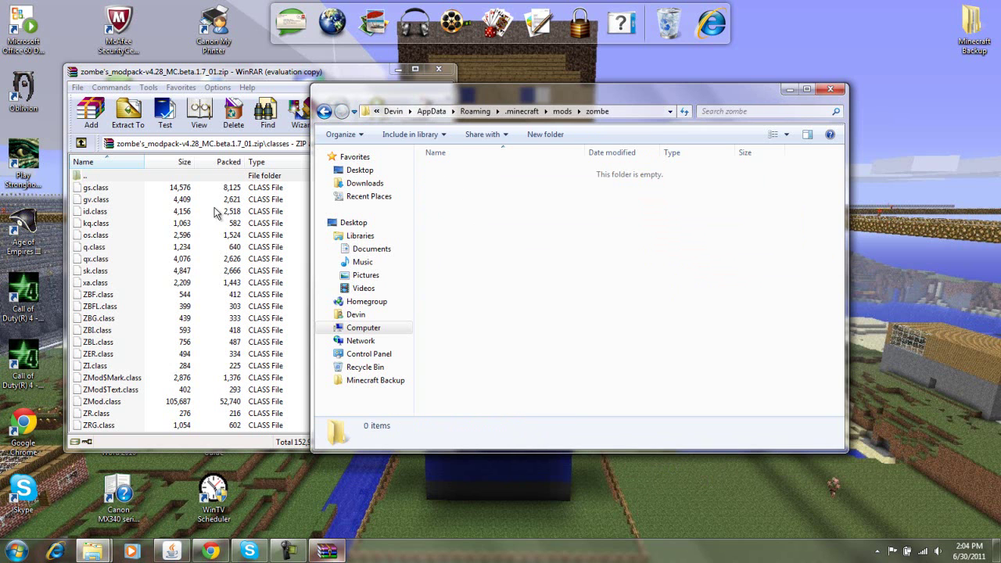
click(144, 176)
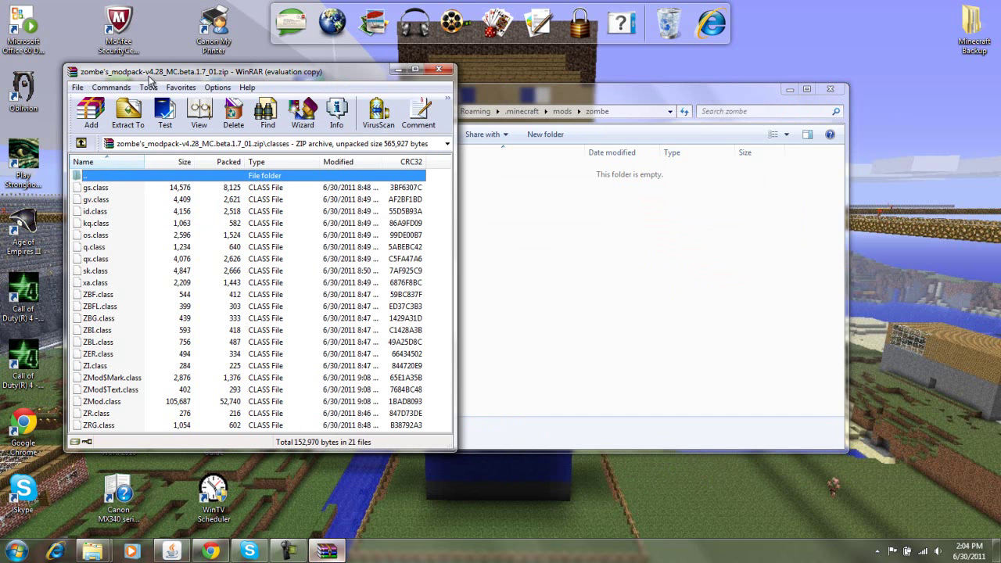
click(81, 143)
double_click(99, 201)
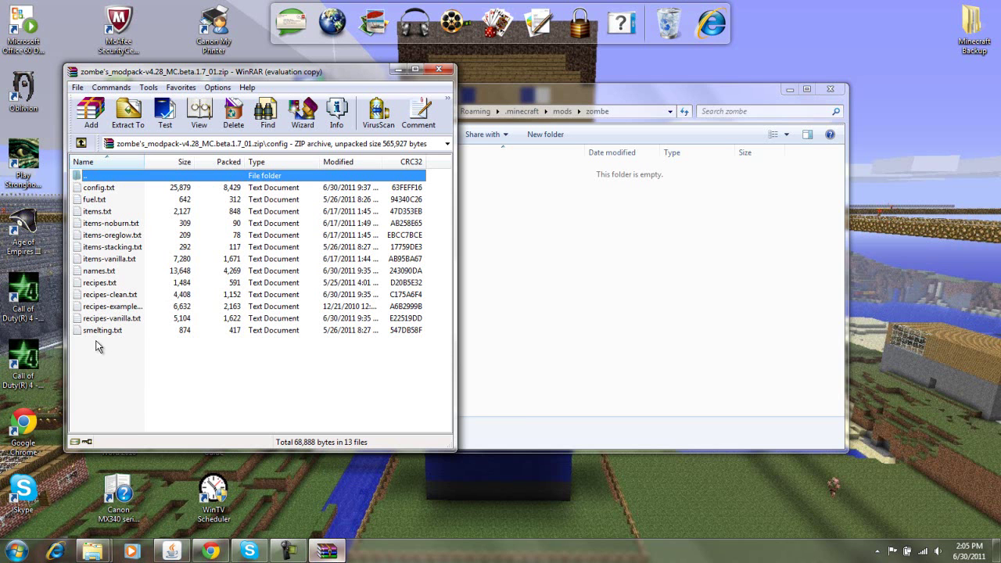
drag(99, 340, 146, 187)
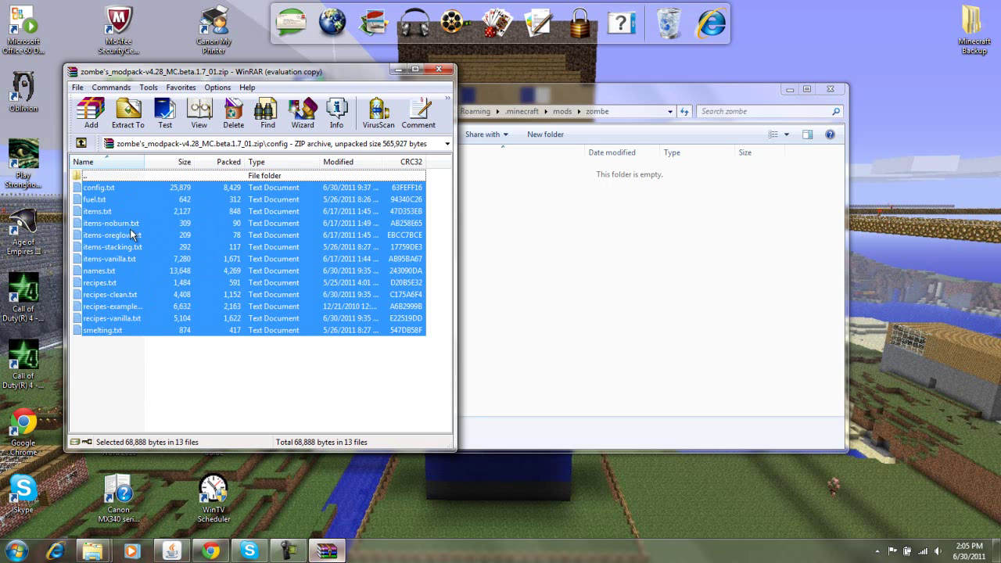
drag(129, 237, 665, 310)
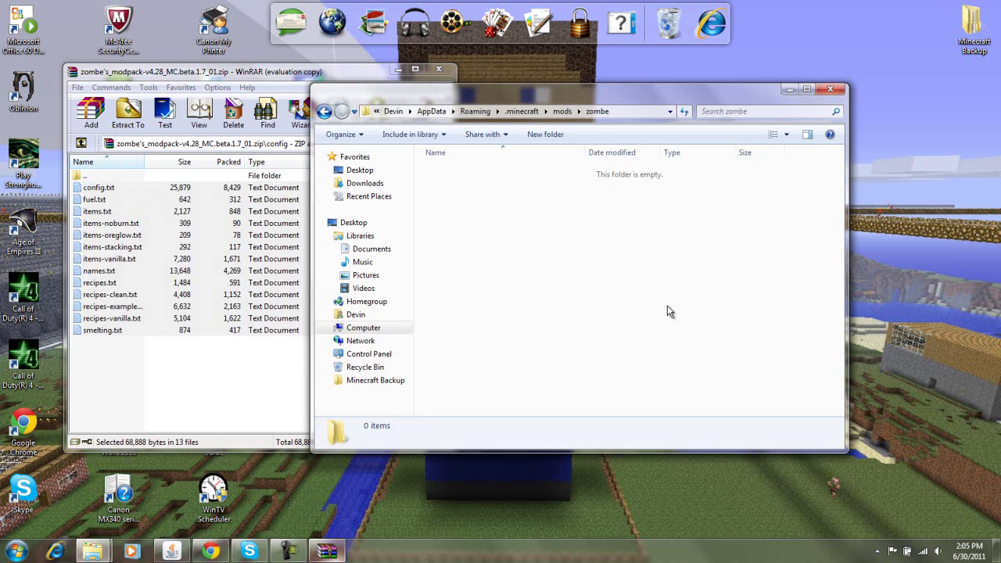
click(170, 400)
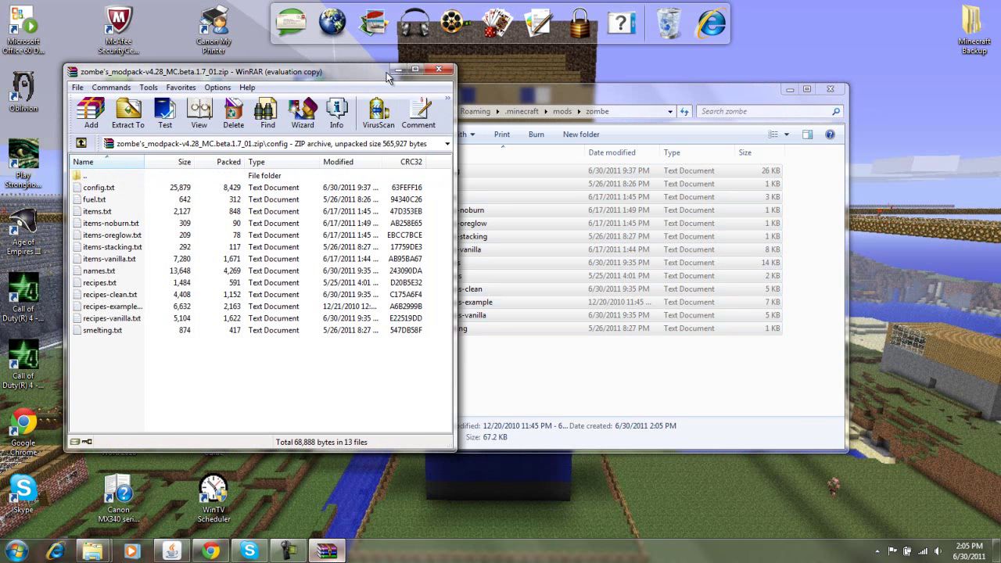
click(438, 69)
click(571, 368)
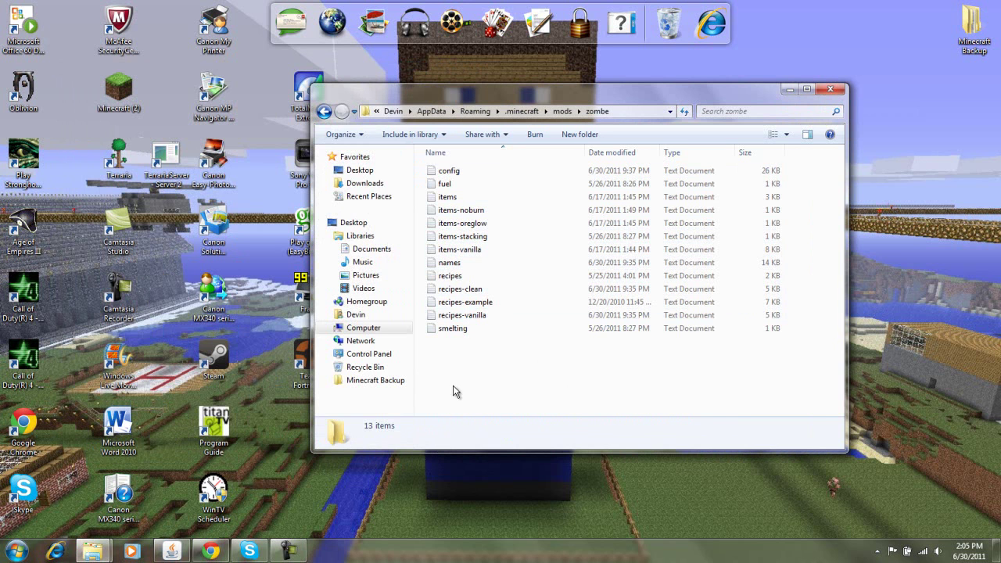
Open the config text file in the zombe folder and enable the fly mod by uncommenting its modFlyEnabled line.
double_click(468, 174)
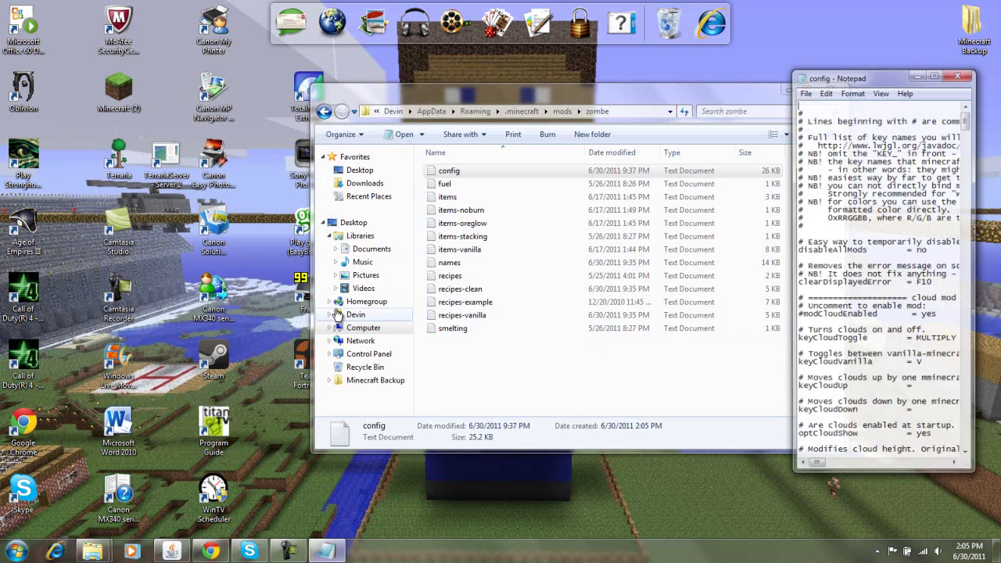
drag(792, 335, 323, 371)
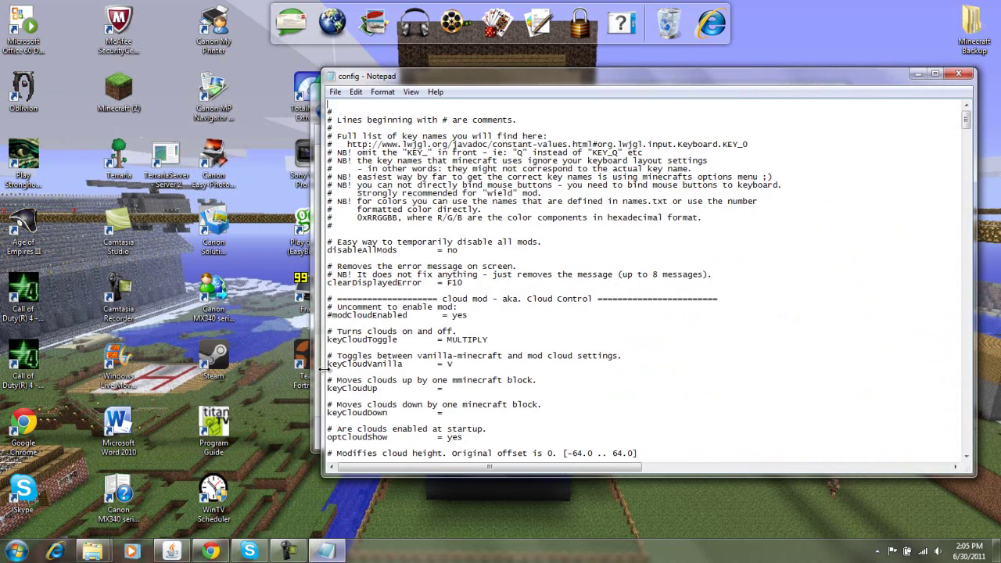
scroll(646, 395, down, 20)
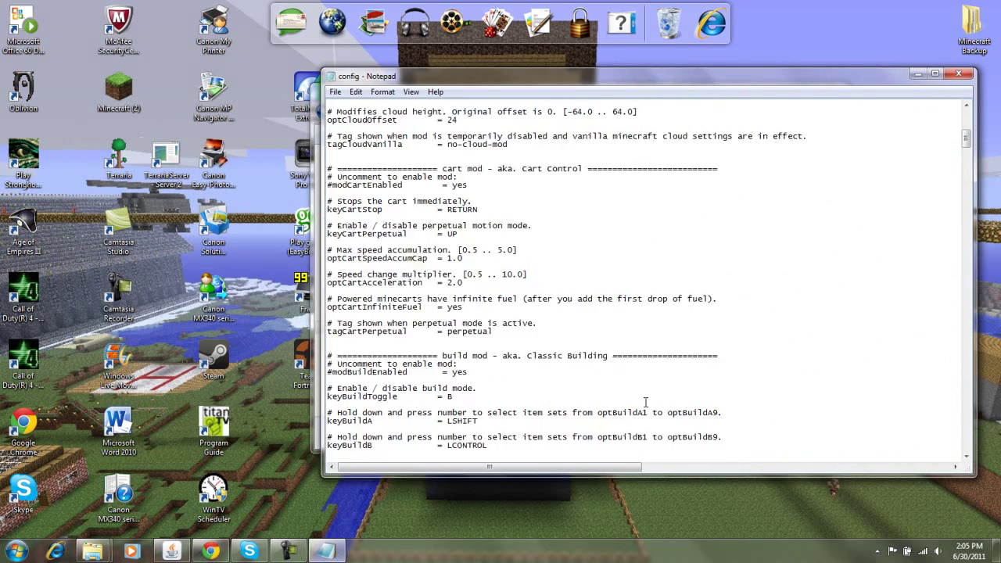
scroll(637, 375, down, 20)
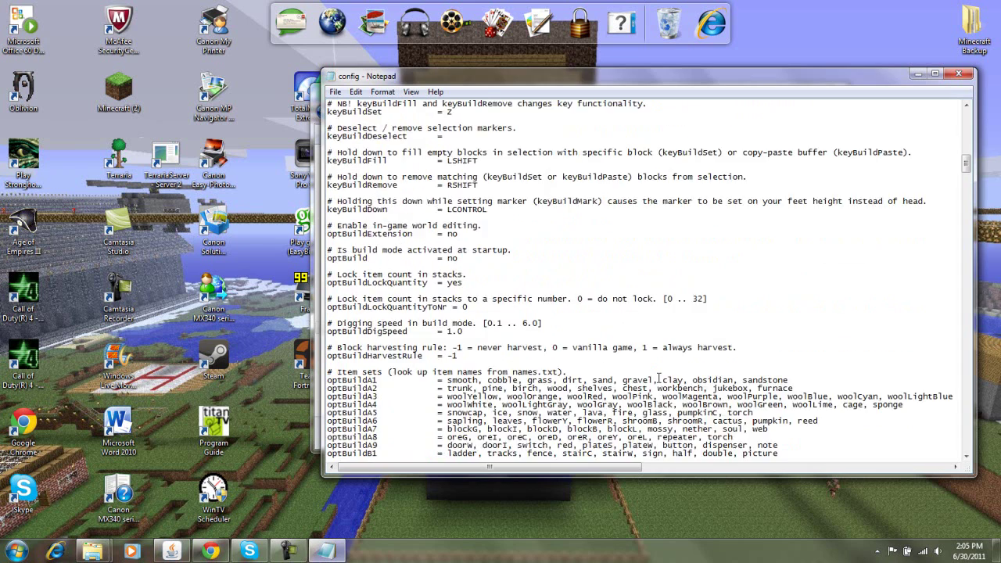
scroll(691, 420, down, 11)
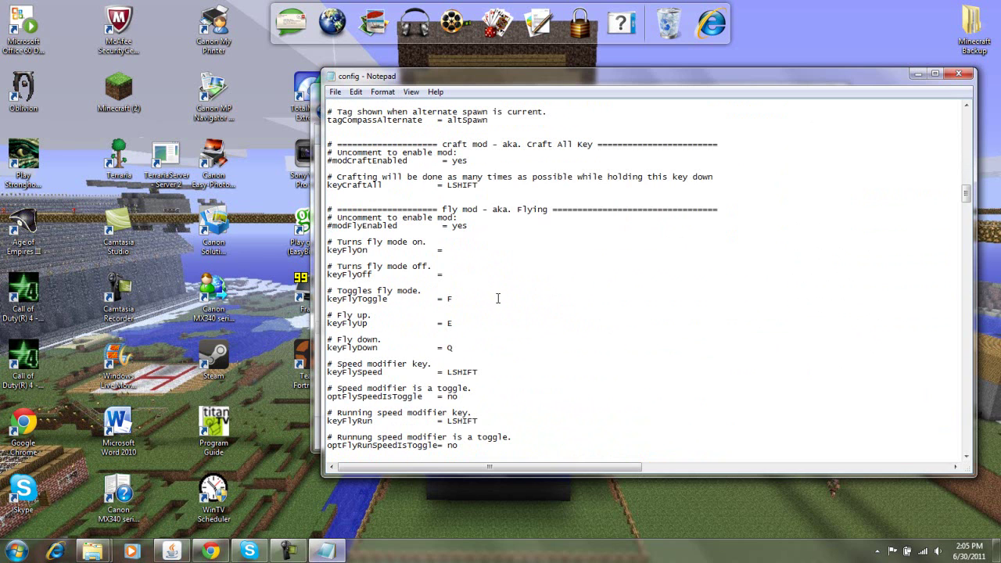
key(BackSpace)
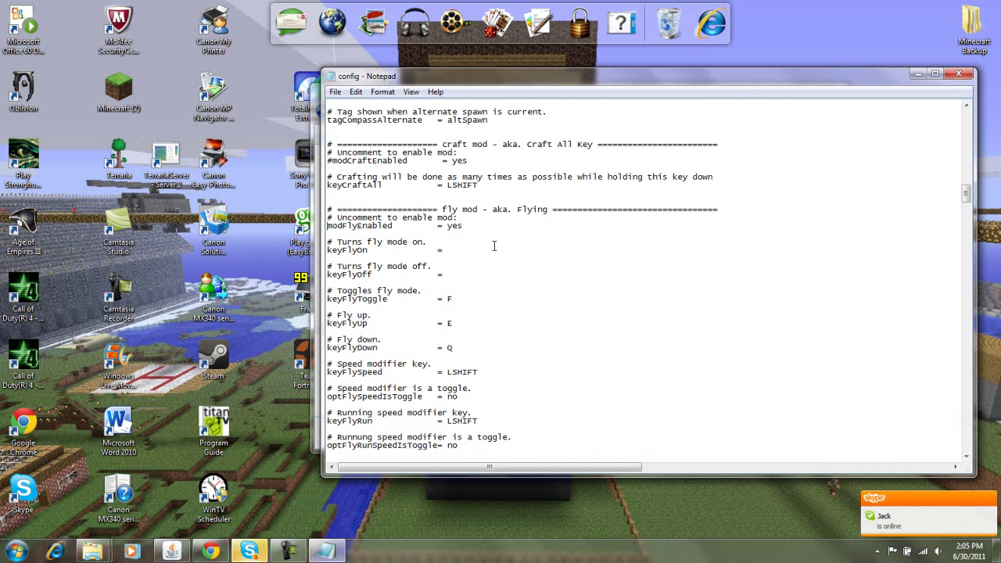
In the fly mod settings, set optFlySpeedMulModifier to 7.0 and optFlyRunSpeedMul to 3.0.
scroll(480, 259, down, 1)
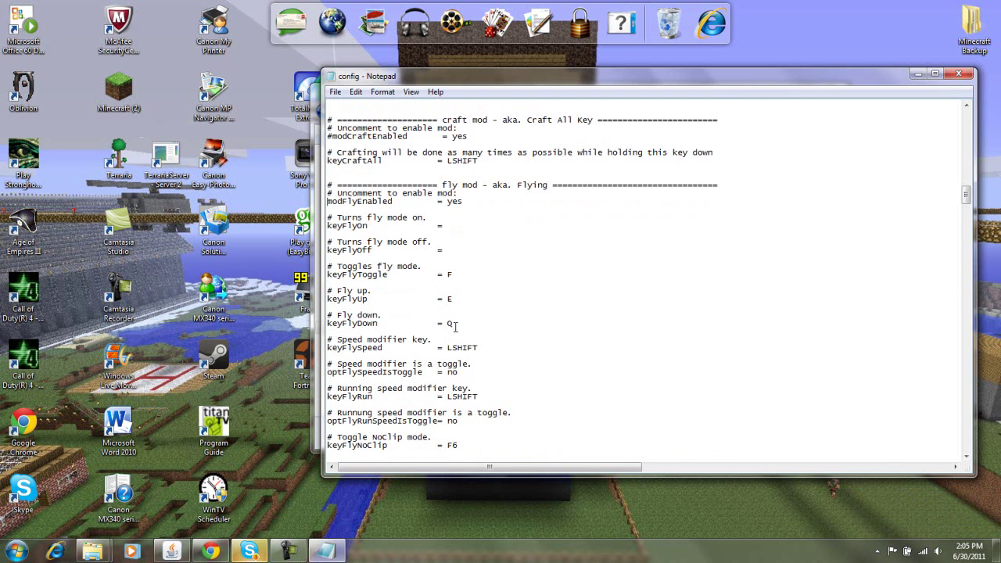
scroll(427, 335, down, 1)
scroll(363, 400, down, 1)
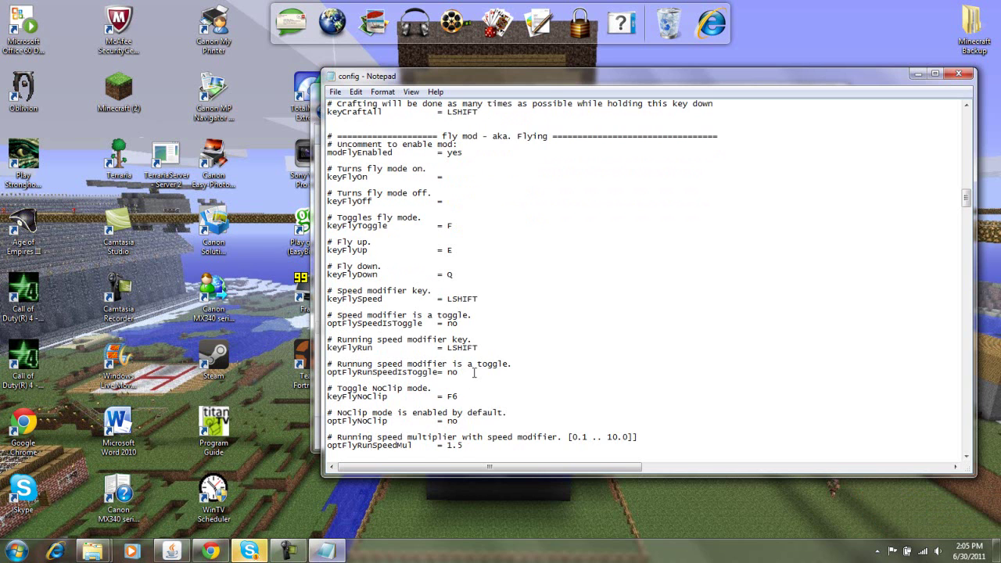
scroll(469, 395, down, 1)
scroll(473, 411, down, 1)
scroll(463, 429, down, 1)
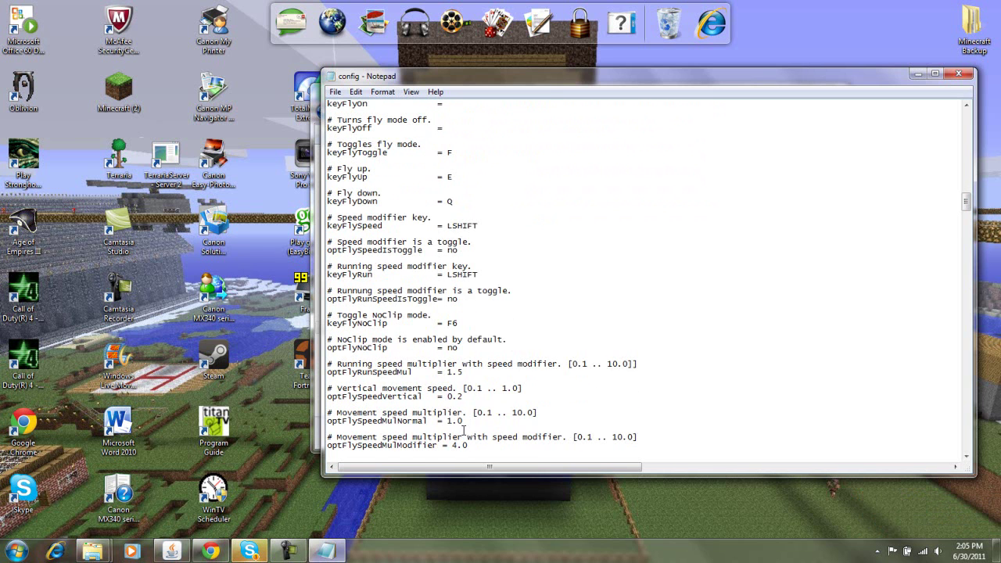
scroll(469, 430, down, 1)
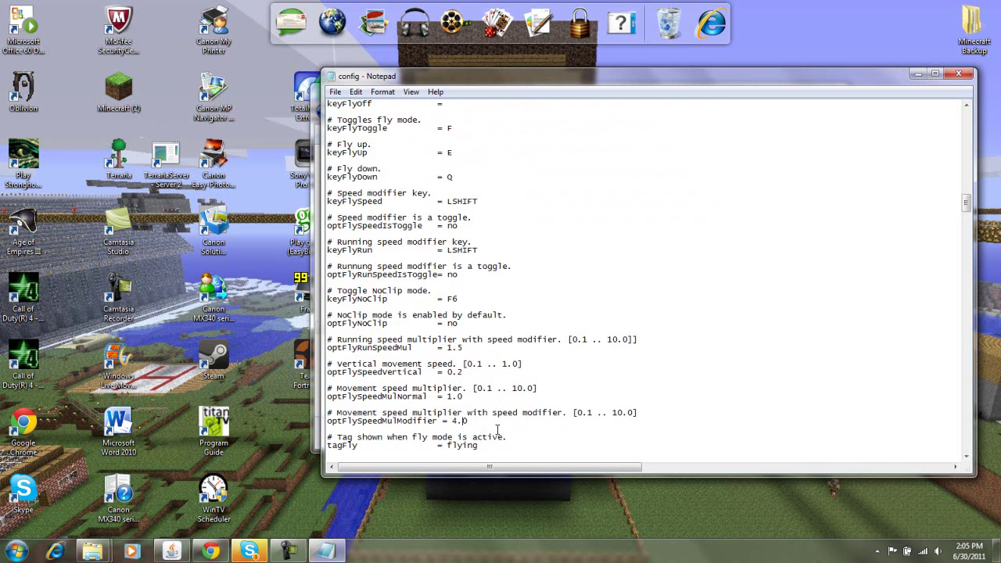
key(BackSpace)
text(7)
scroll(504, 363, down, 2)
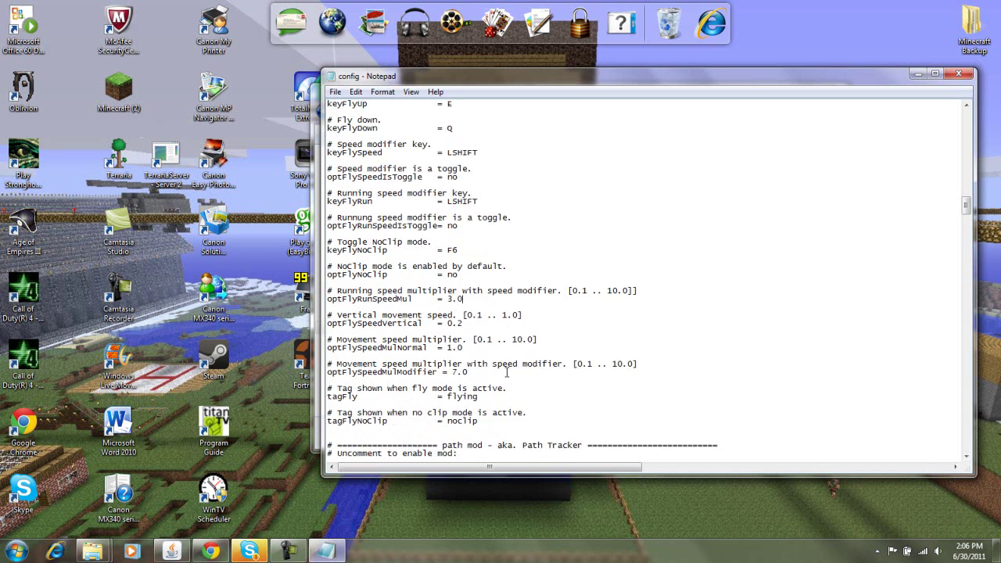
Save the edited config file, and close both the file and the zombe folder window.
scroll(511, 373, down, 1)
scroll(518, 378, up, 1)
click(336, 92)
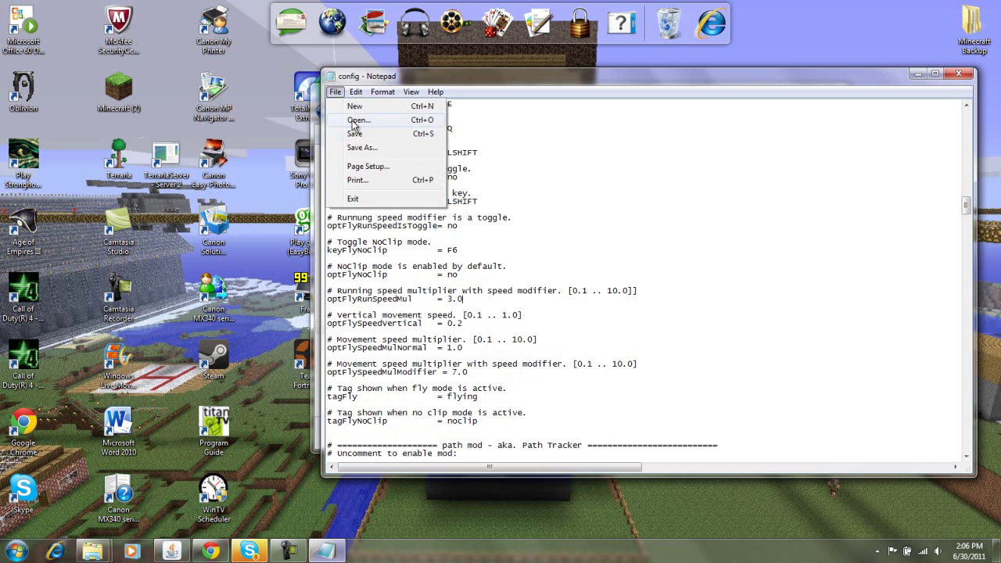
click(355, 134)
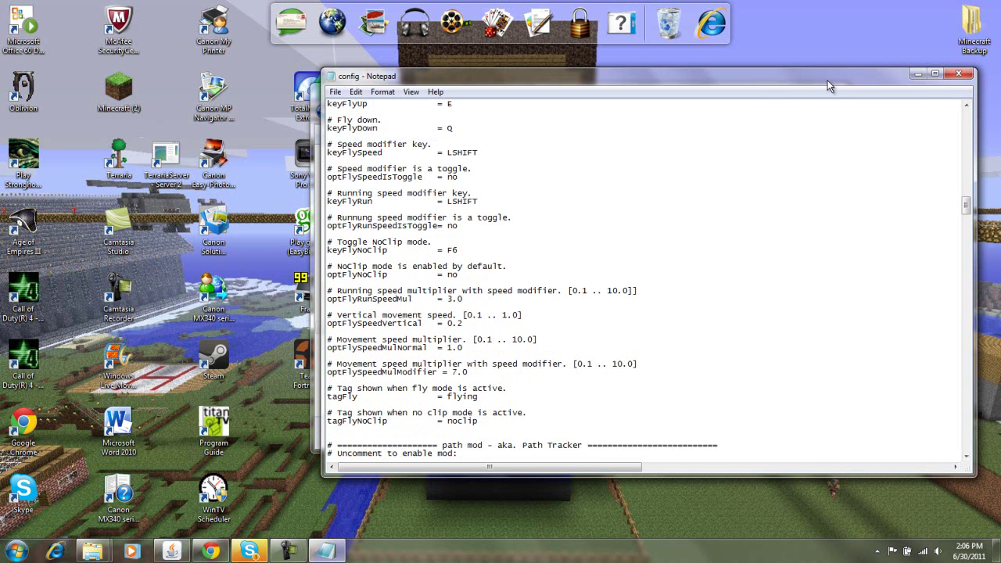
click(955, 75)
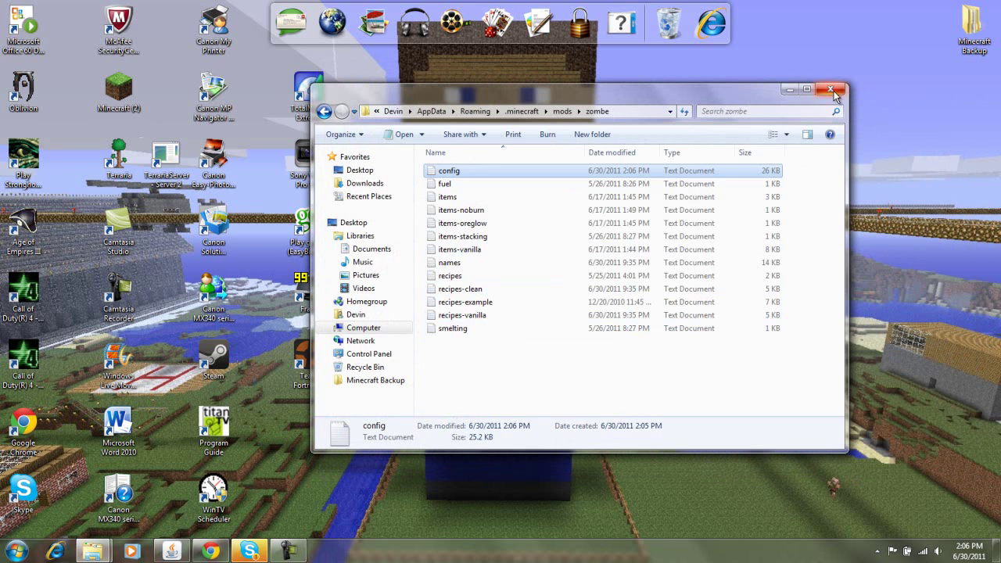
click(831, 90)
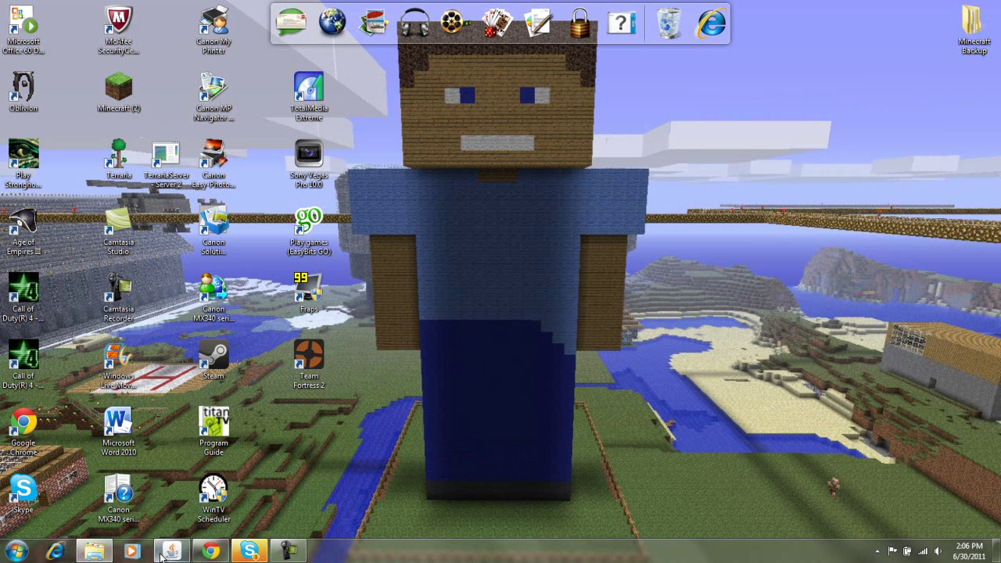
Launch Minecraft from the desktop and log in with the remembered account credentials.
double_click(122, 99)
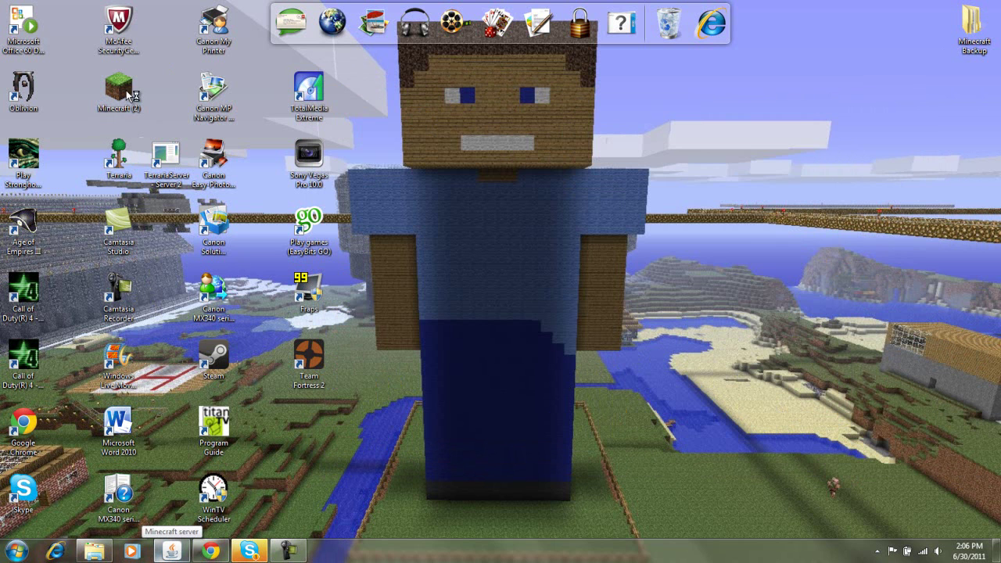
click(547, 286)
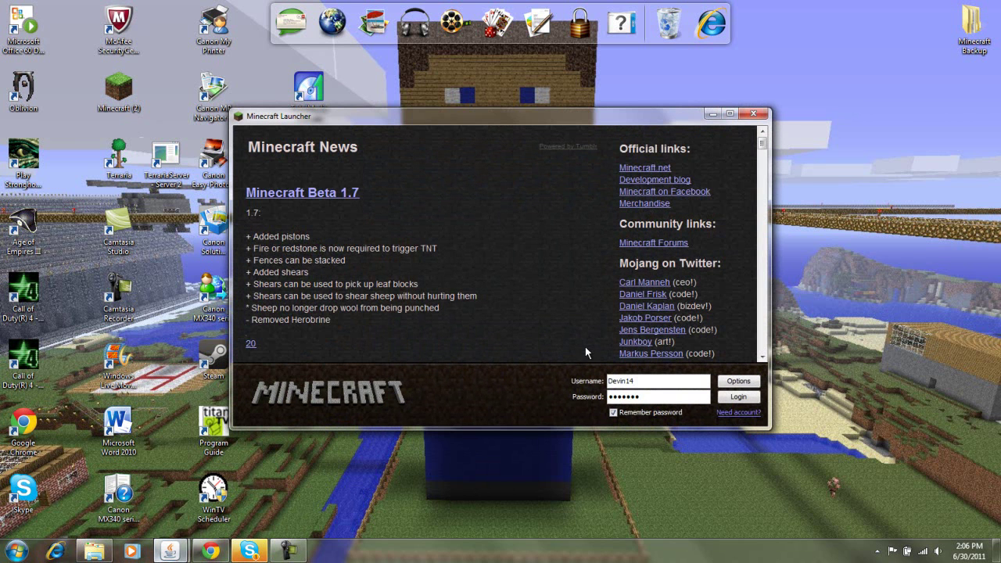
click(746, 396)
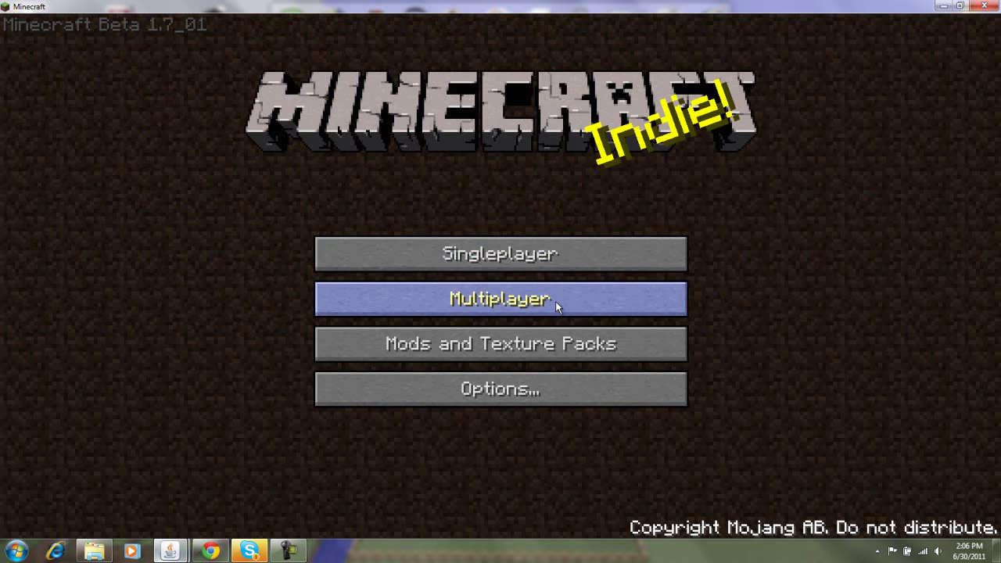
Join the multiplayer server and set the world time with the command /time set 24000.
click(553, 303)
click(517, 358)
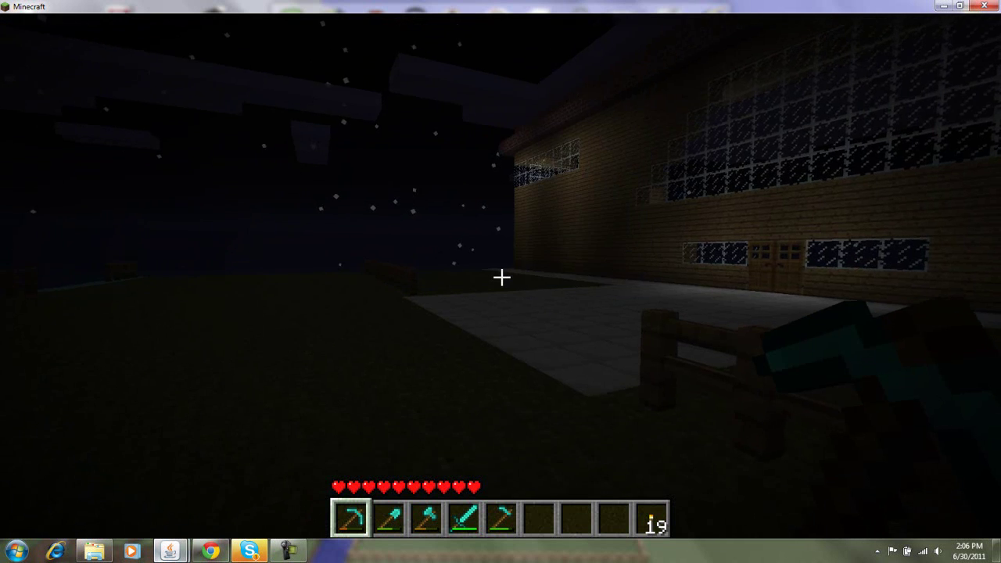
text(t/time set 24000)
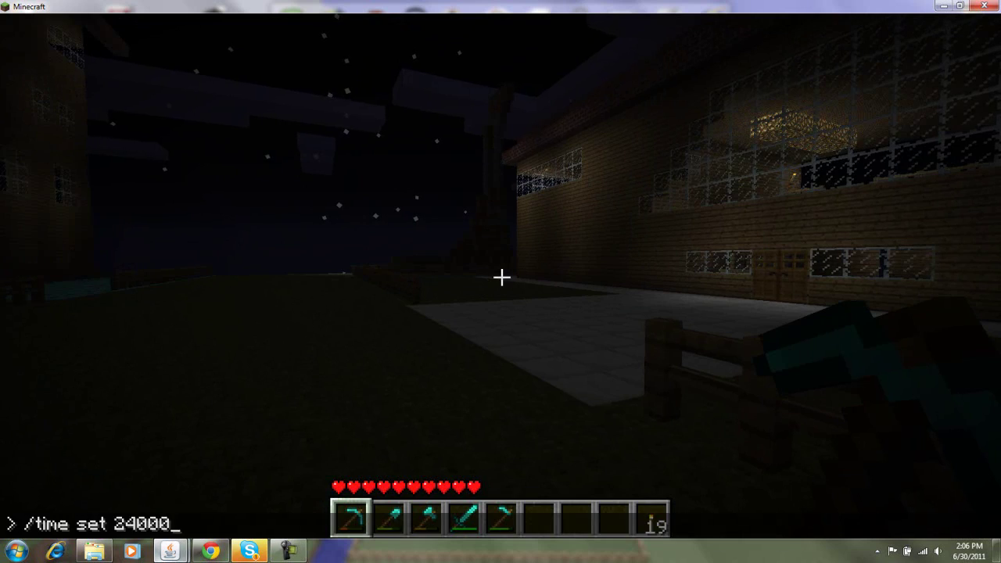
key(Return)
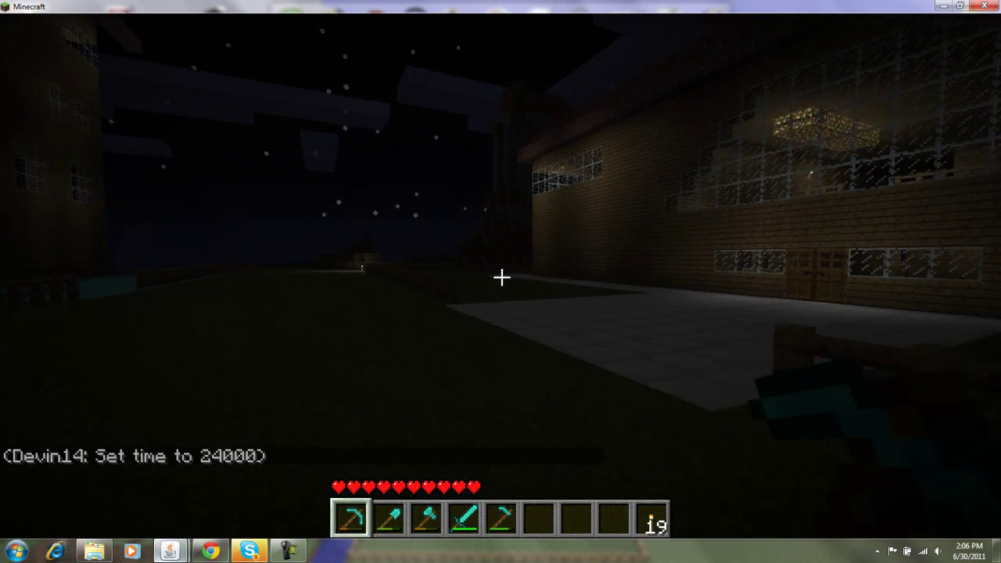
Turn on fly mode and fly around the buildings, cliffs and stone tower to test the fly mod.
key(w)
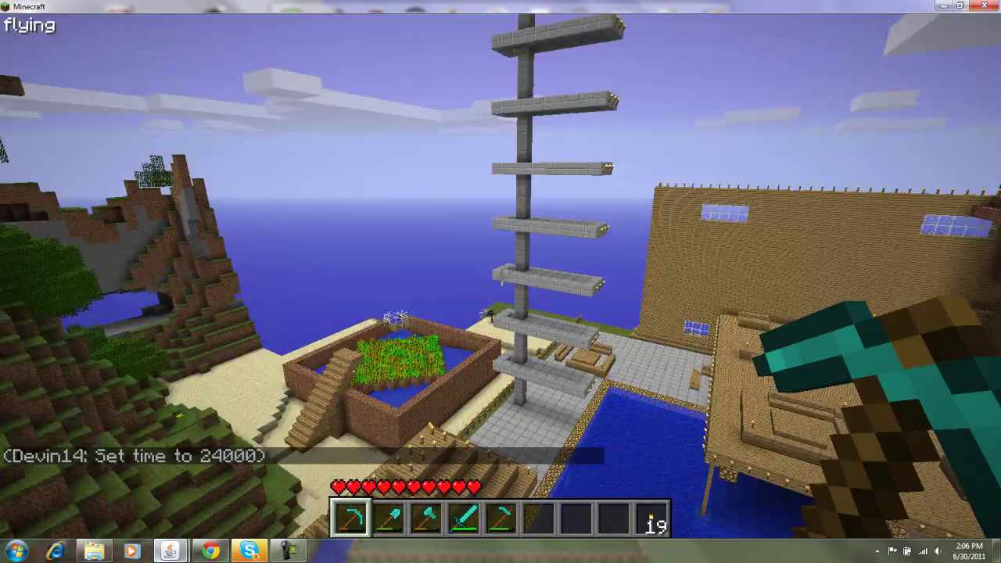
key(w)
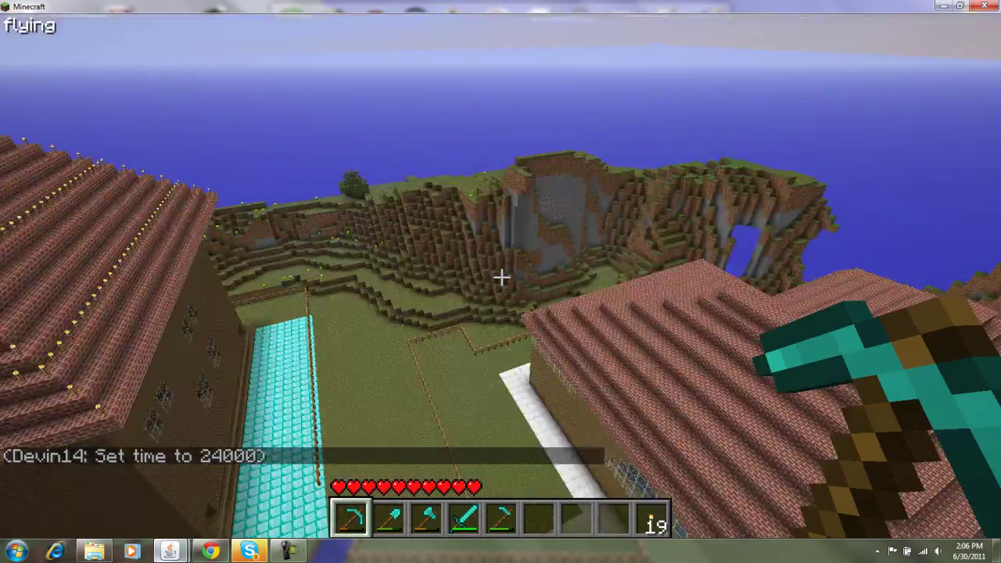
key(w)
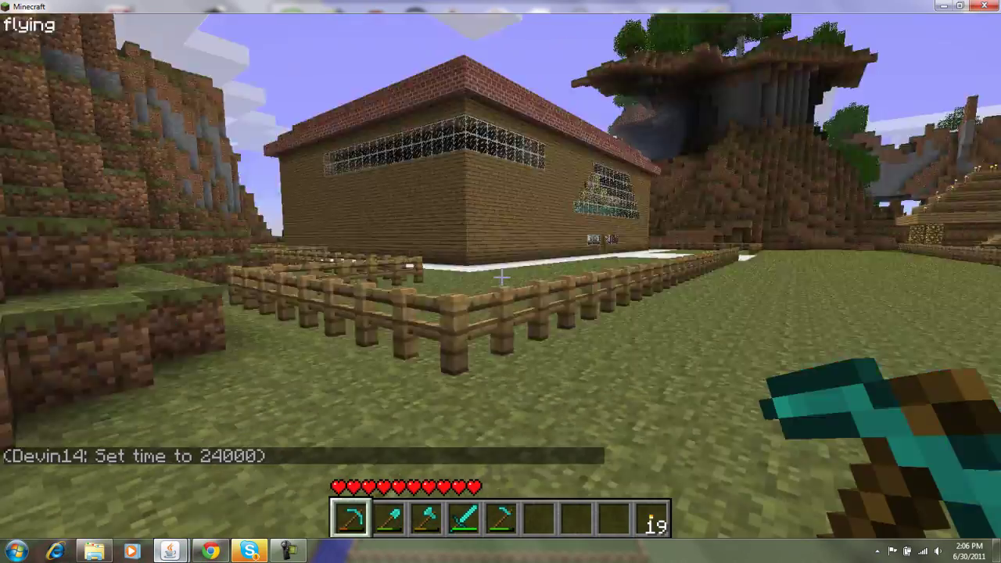
key(w)
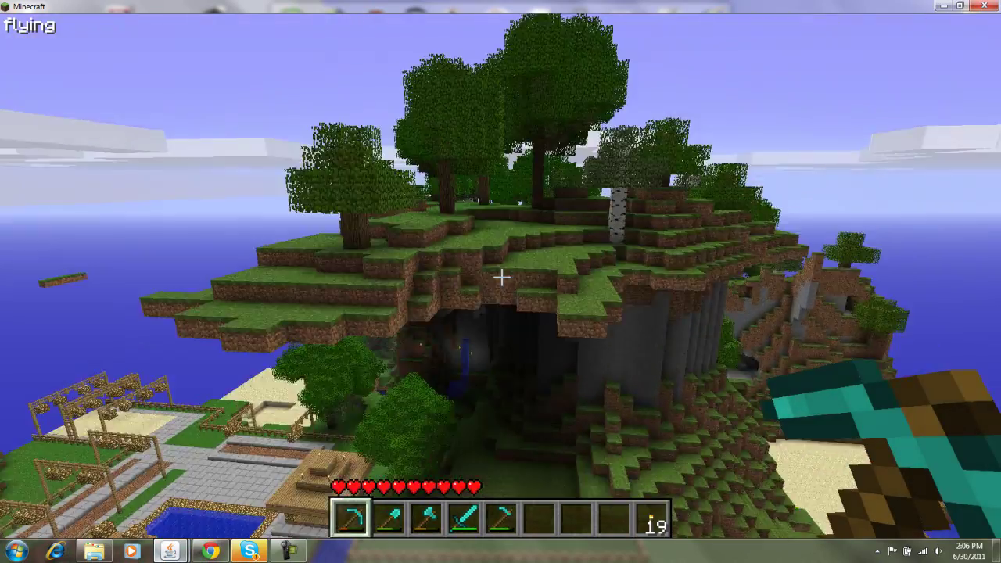
key(w)
key(w)
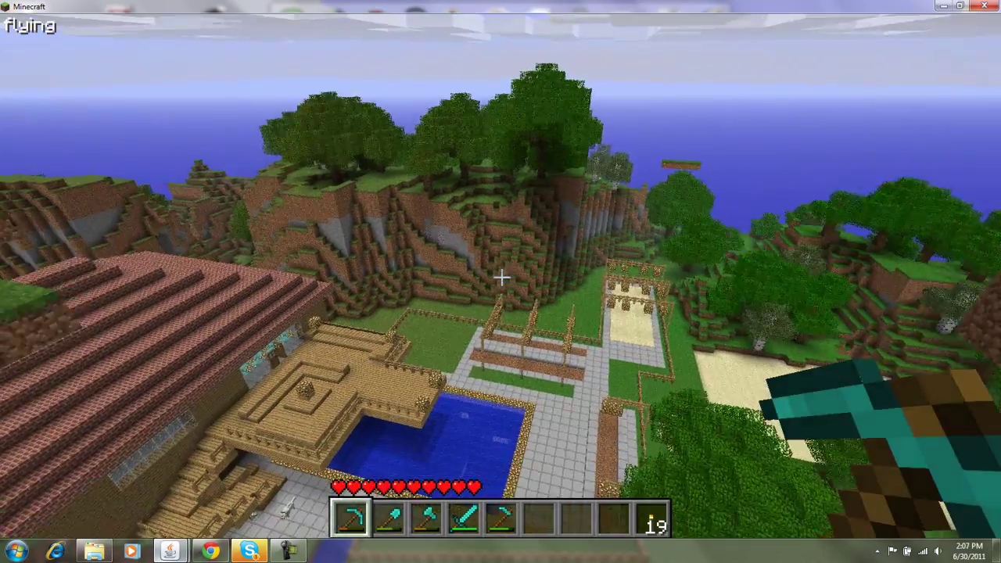
key(w)
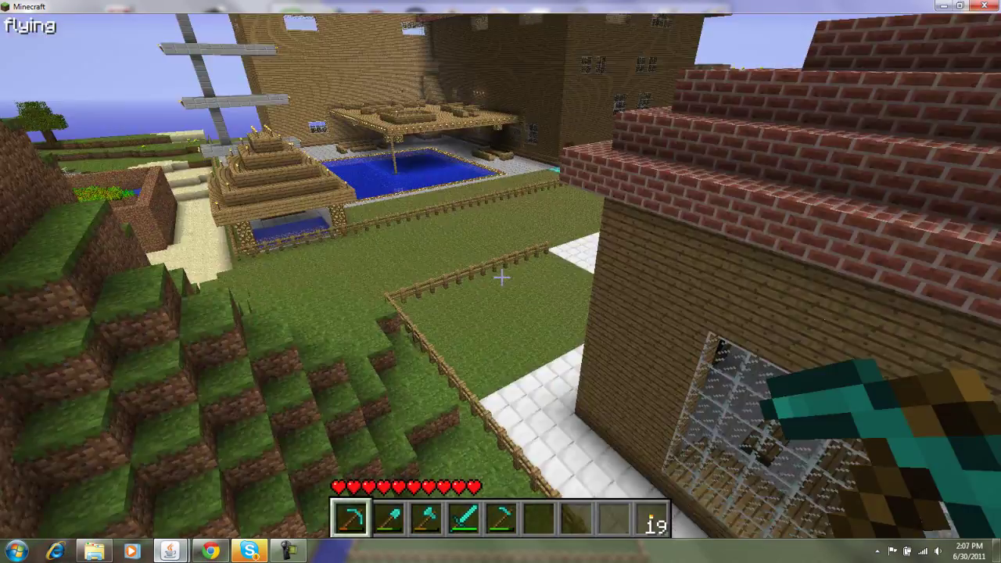
key(w)
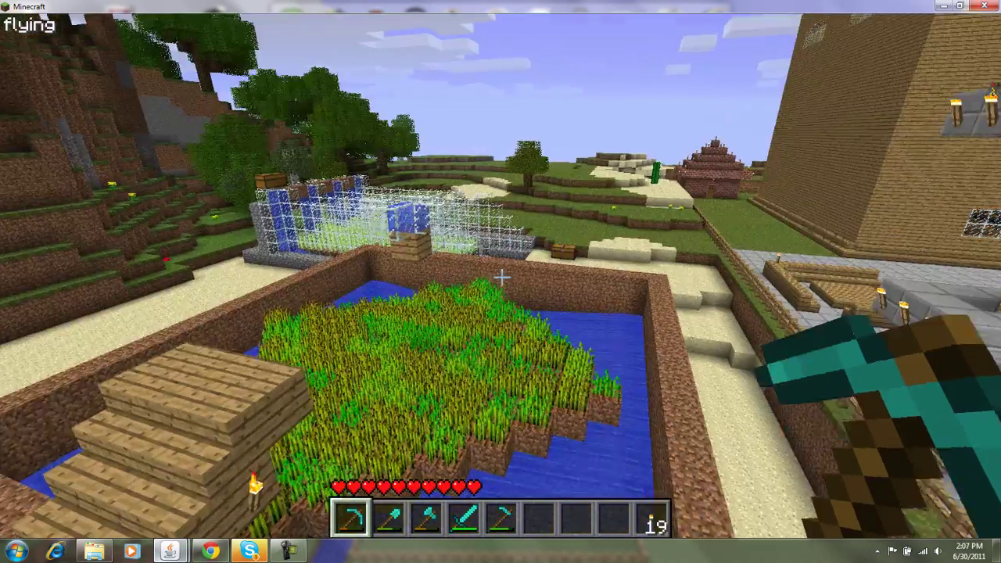
key(w)
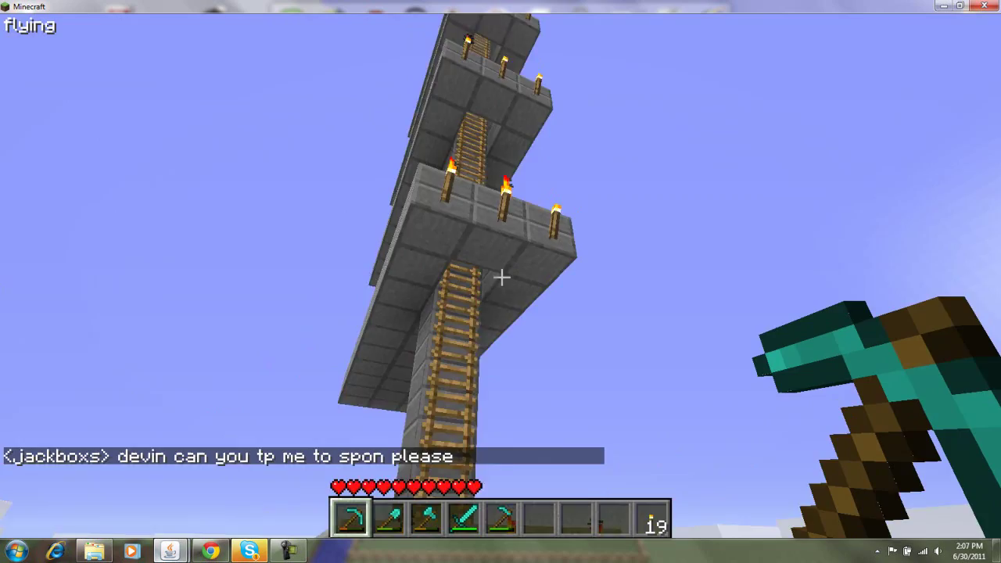
key(space)
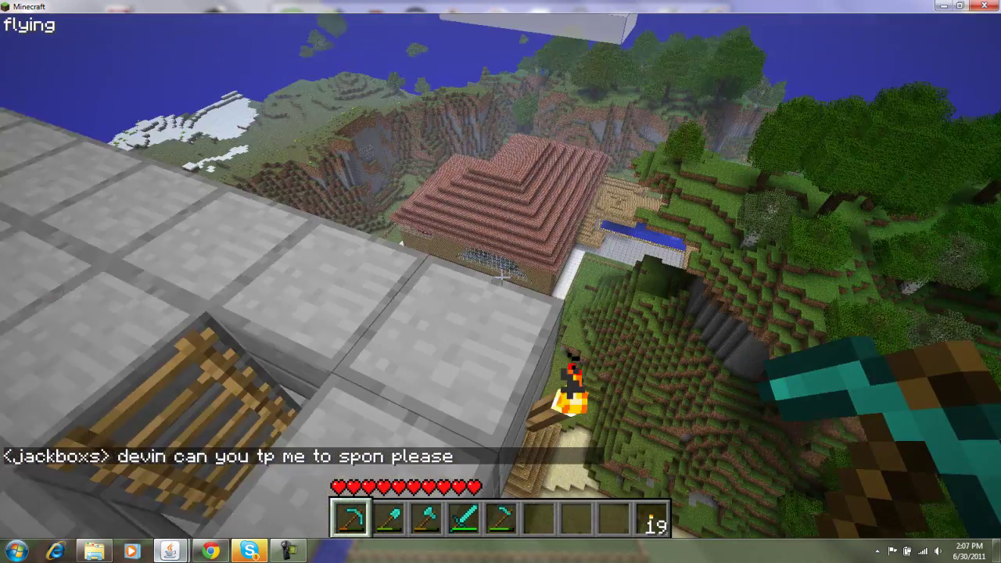